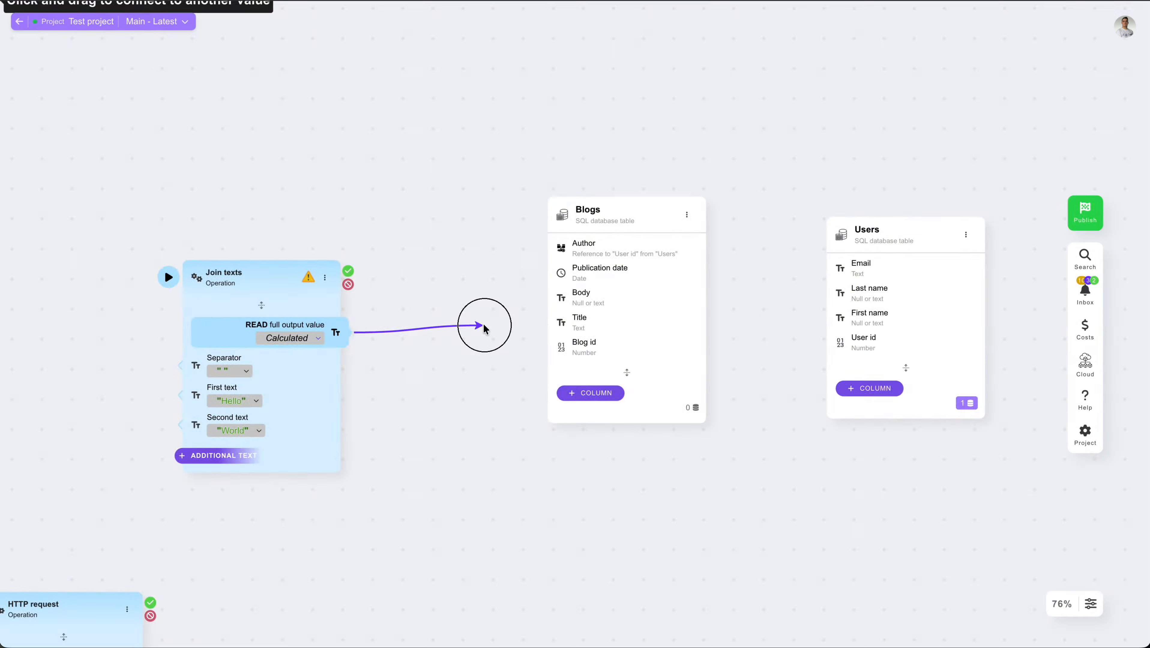
drag(477, 324, 424, 293)
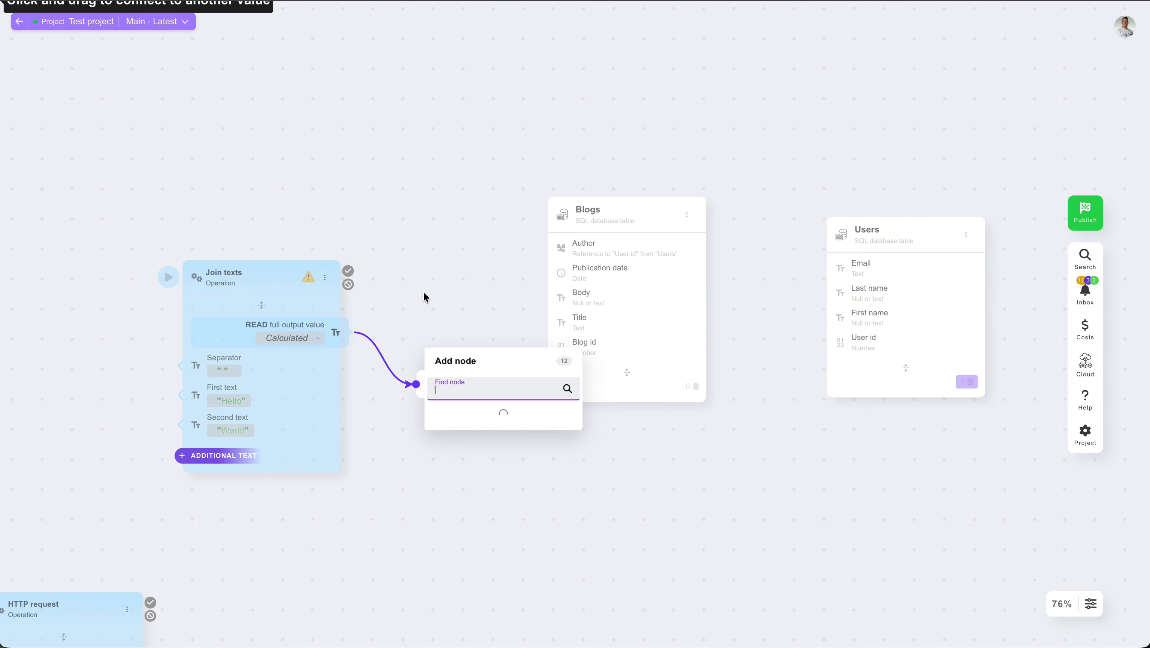
click(422, 293)
drag(349, 271, 592, 267)
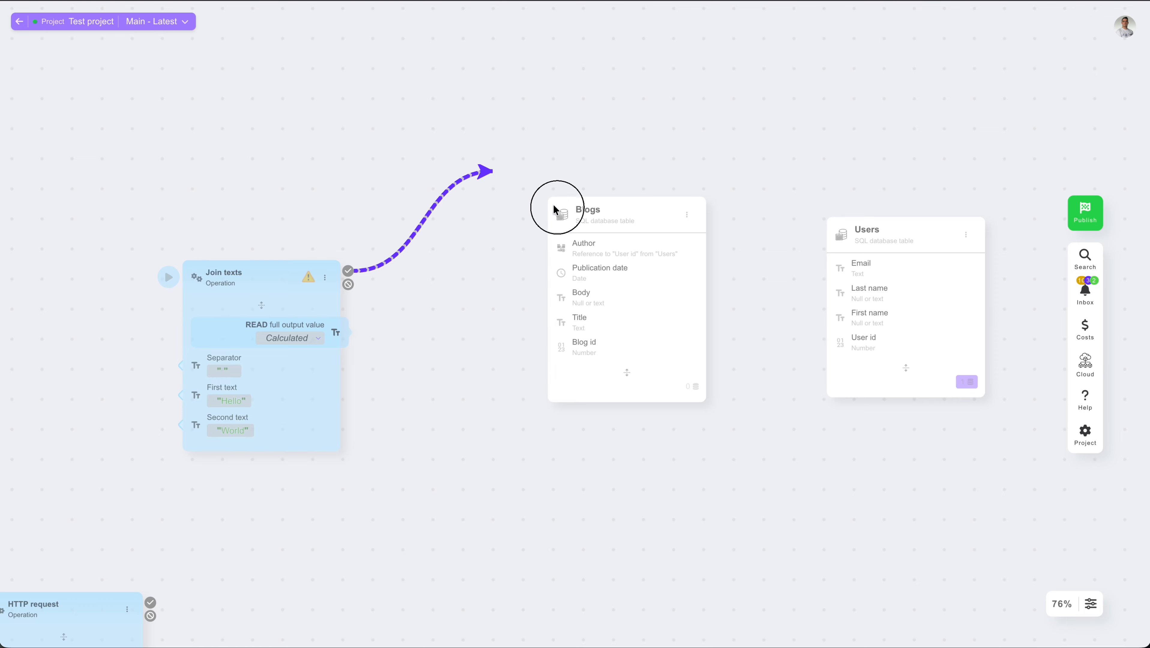
drag(555, 200, 439, 216)
click(448, 256)
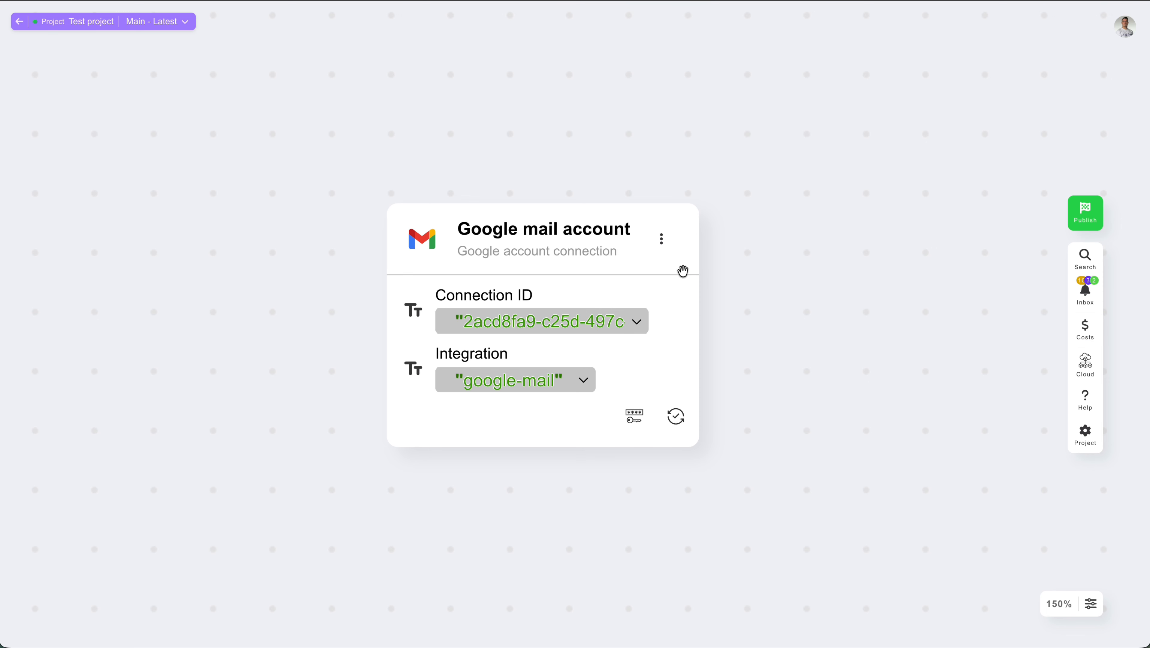
Open the Google mail account definition and review its built-in functionality options
click(662, 251)
click(746, 183)
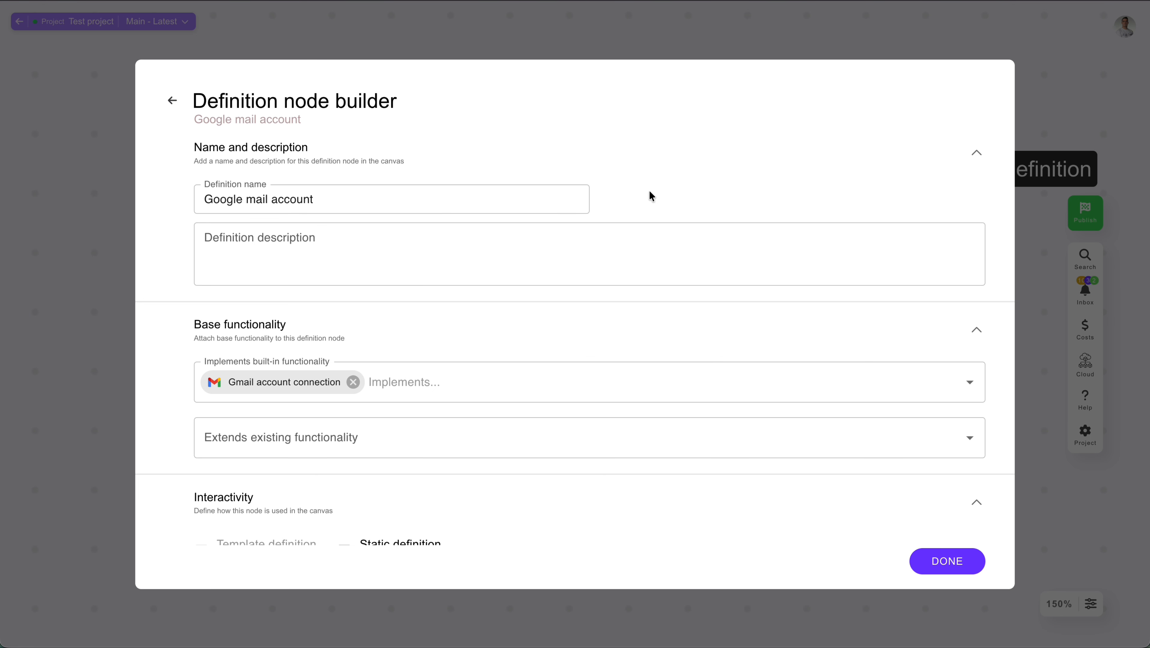
scroll(467, 362, down, 1)
click(447, 352)
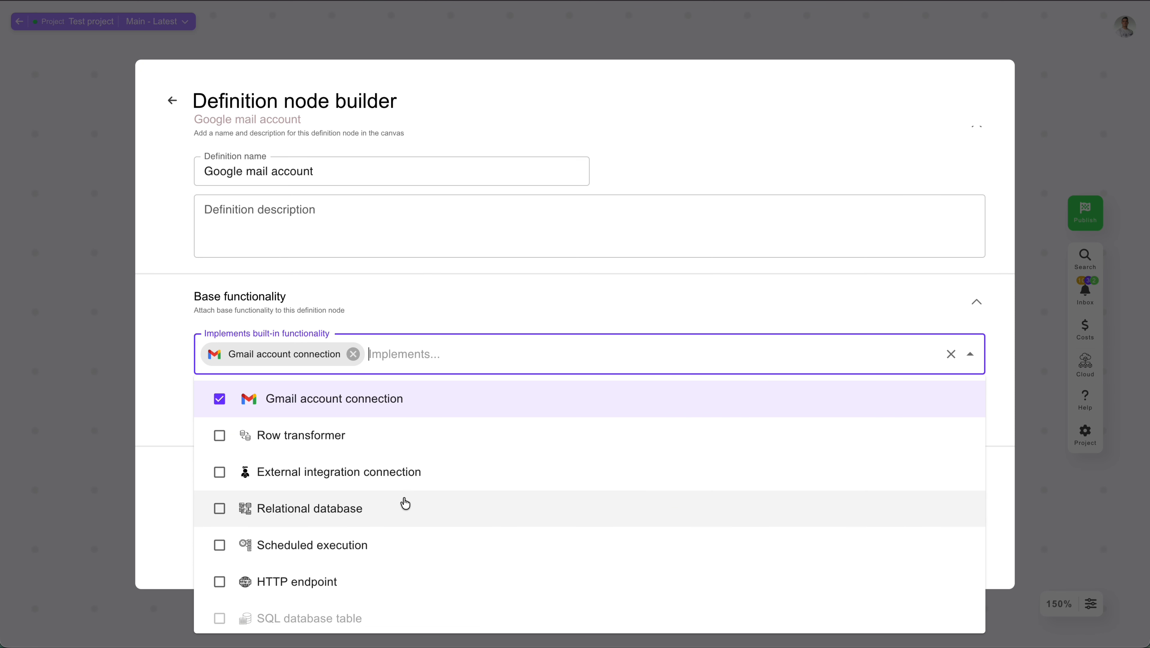
scroll(384, 582, down, 1)
scroll(384, 582, down, 2)
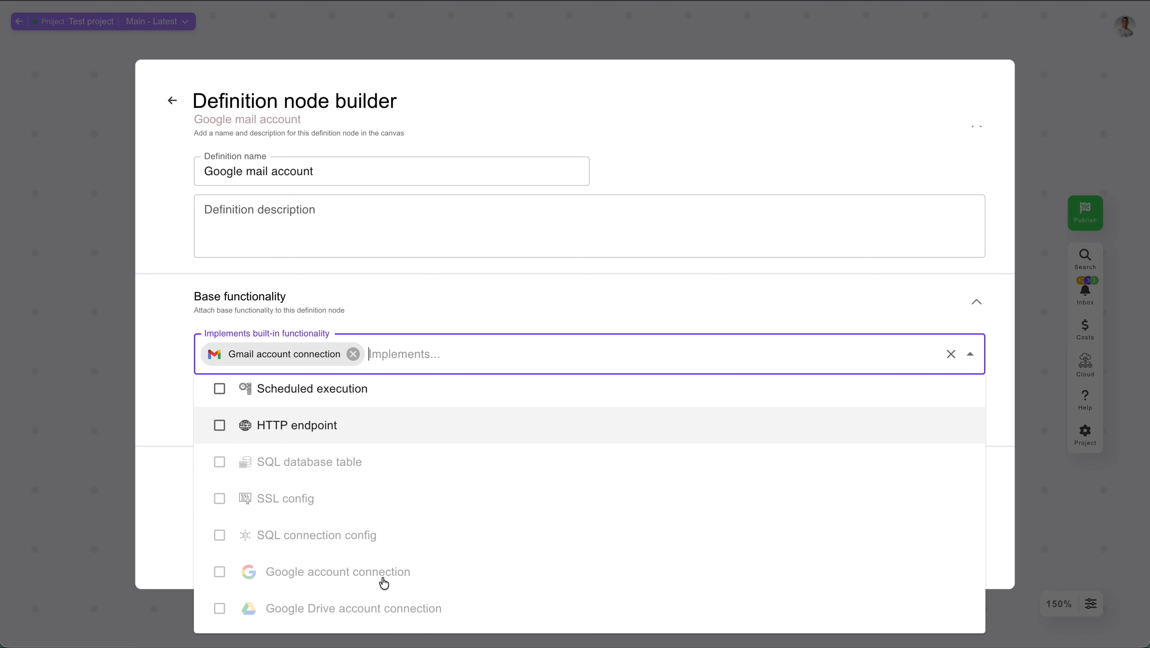
scroll(381, 455, down, 2)
scroll(383, 455, down, 6)
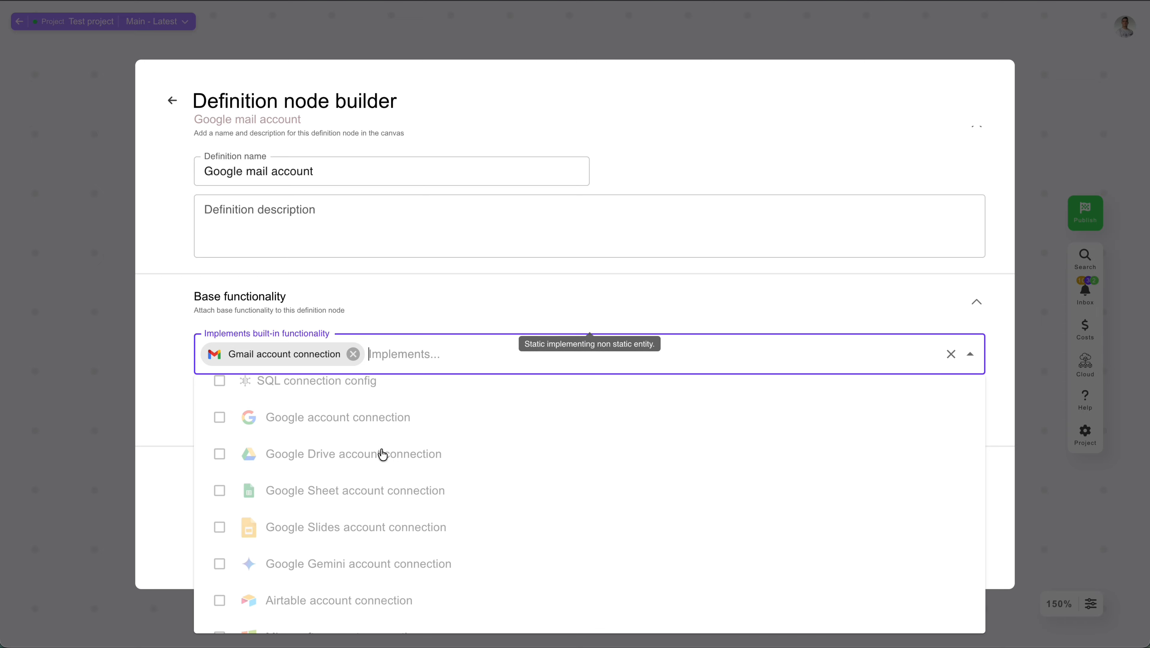
scroll(382, 455, down, 6)
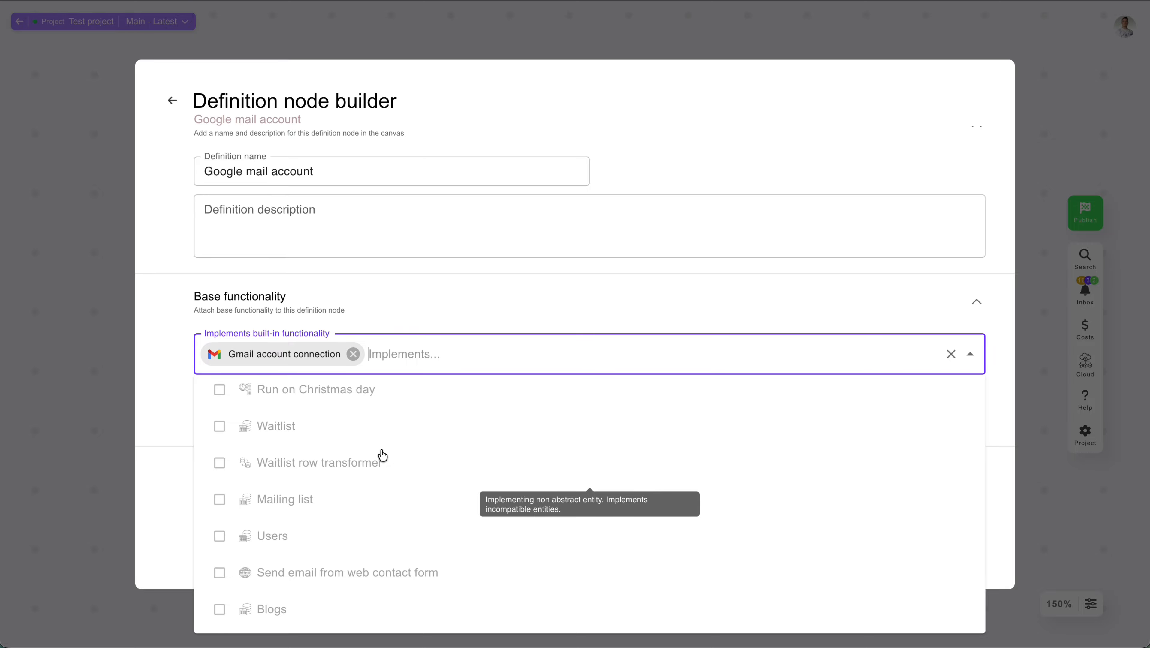
click(111, 417)
Open the add-node menu and browse the Definition category options
click(602, 143)
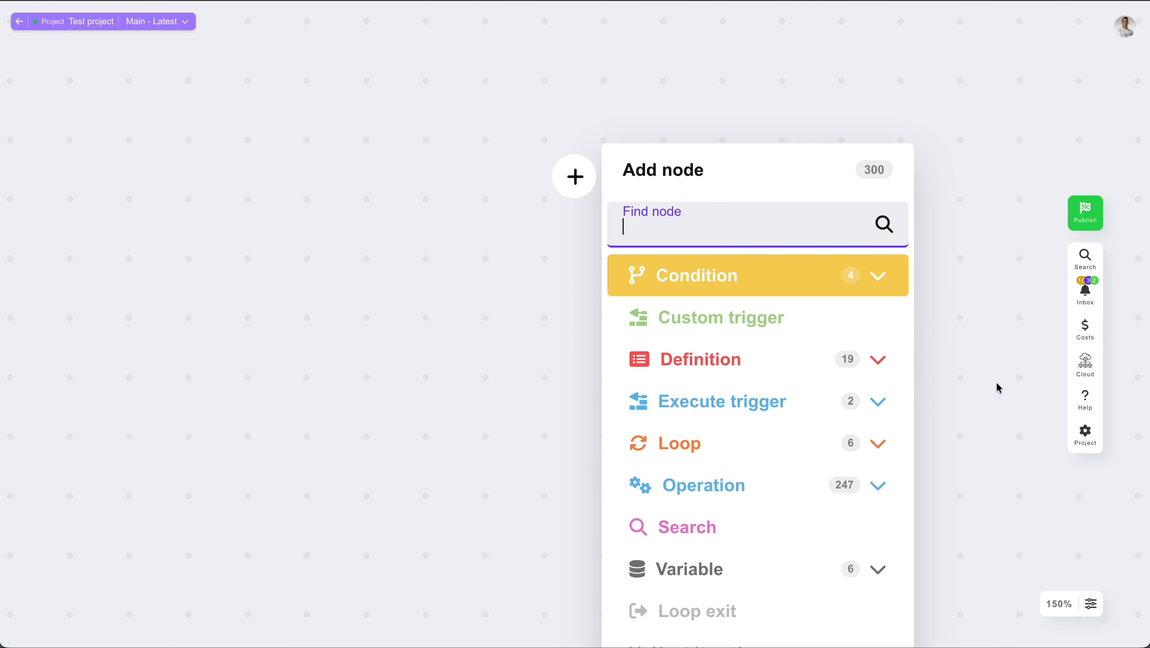
click(753, 246)
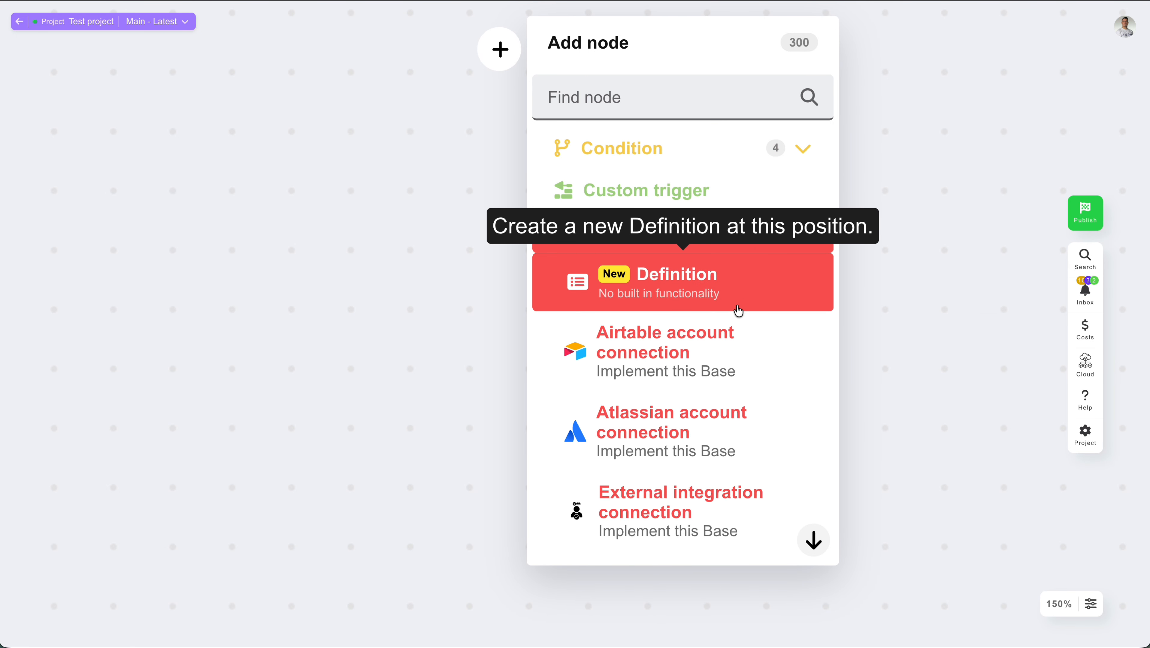
scroll(736, 313, down, 10)
scroll(735, 329, down, 5)
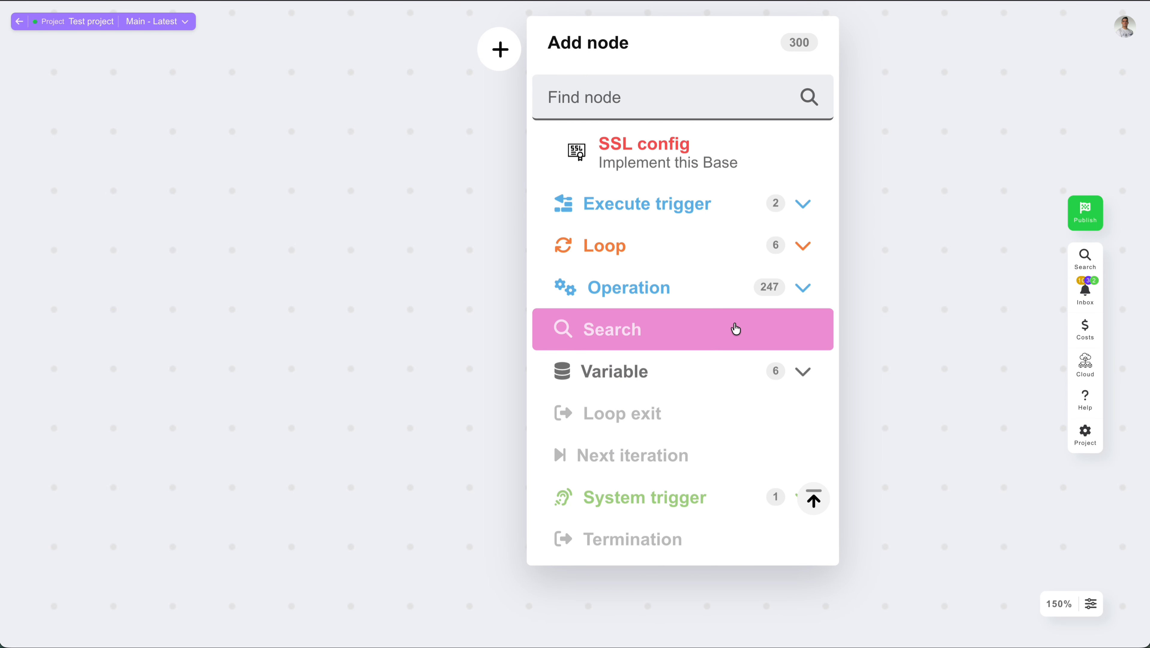
scroll(733, 327, up, 5)
click(683, 445)
scroll(839, 265, right, 10)
click(688, 179)
click(731, 307)
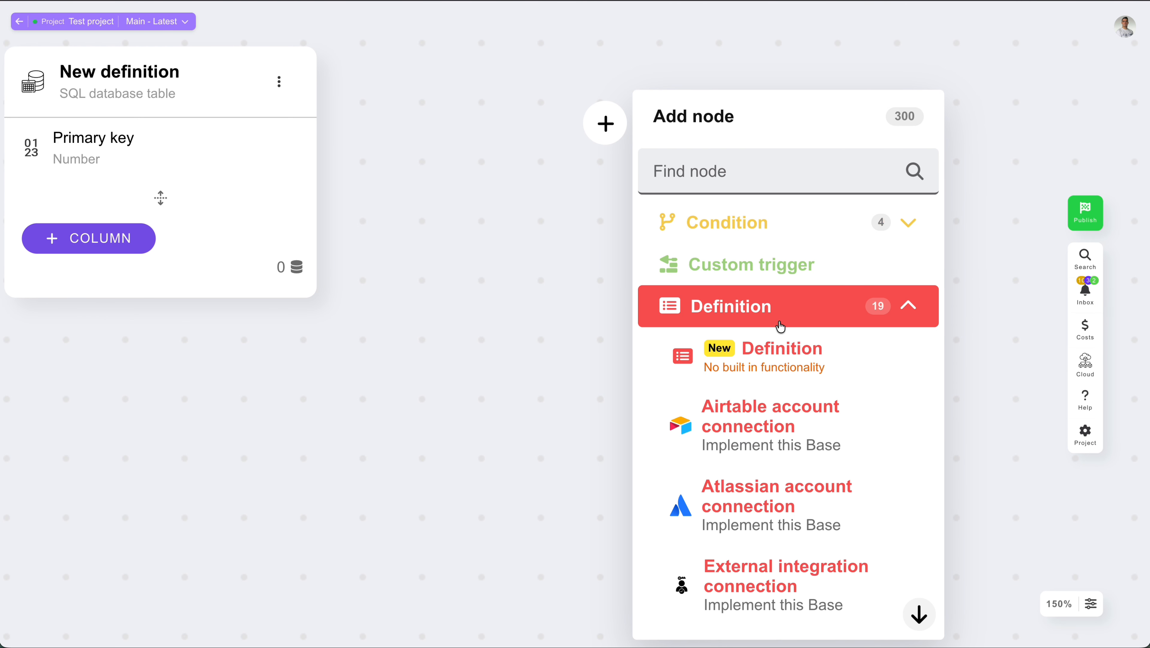
Create a new blank definition with no built-in functionality named Endpoint payload
click(750, 370)
triple_click(333, 205)
text(En)
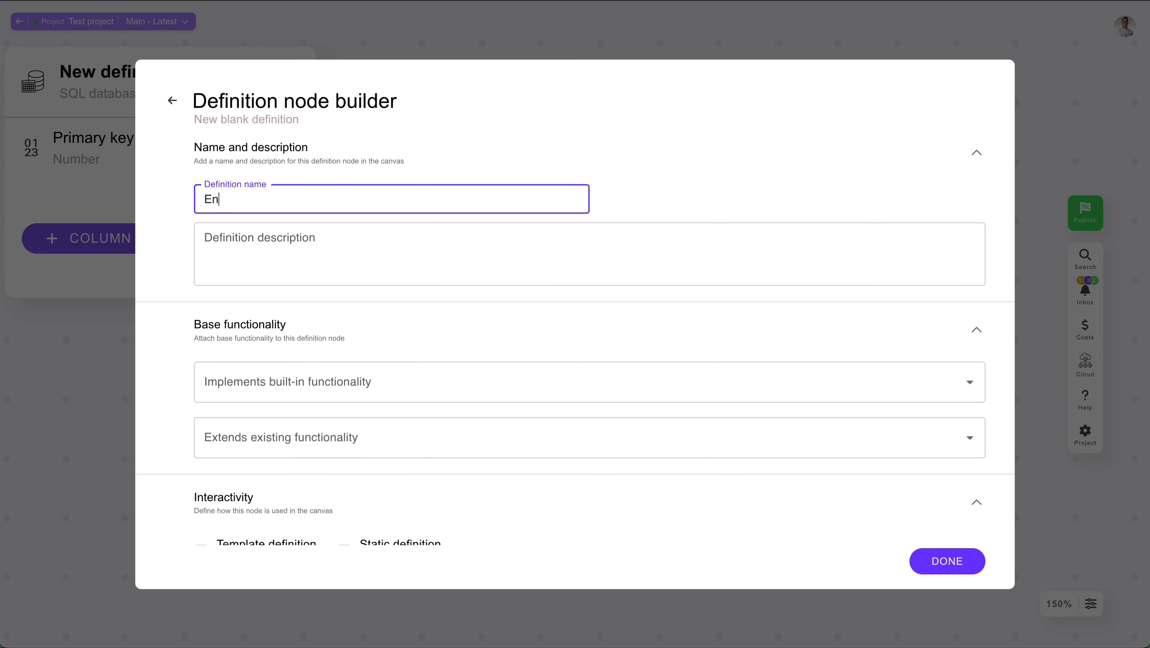
text(dpoint payload)
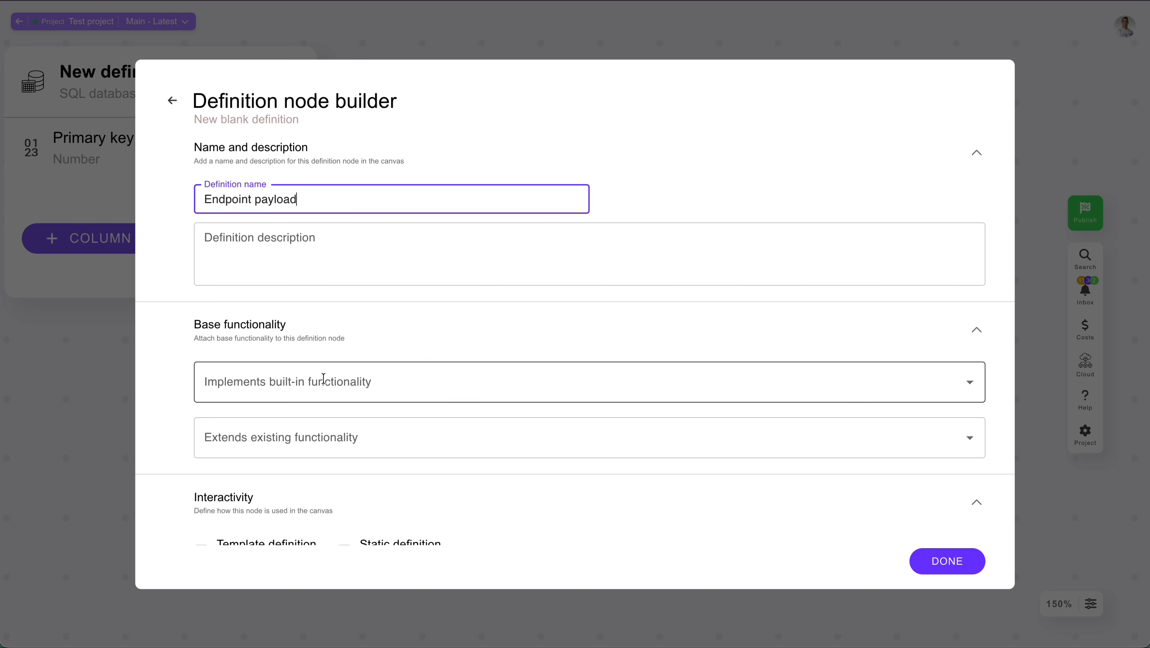
click(313, 369)
key(Escape)
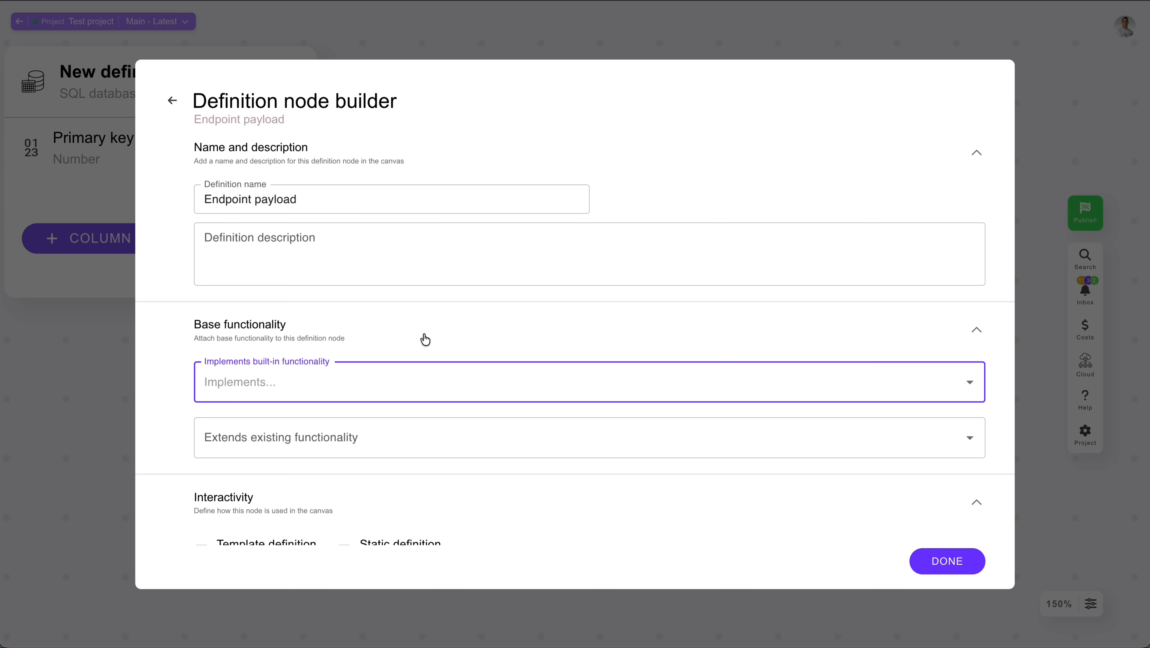
click(96, 402)
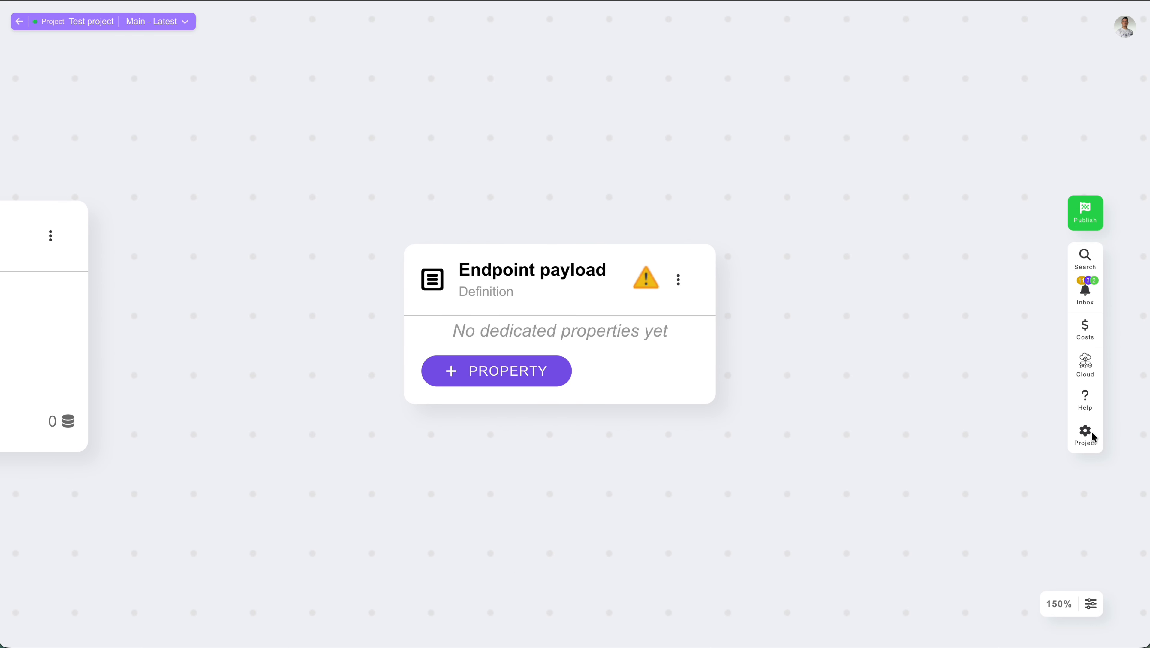
Add a Text property named Message to the Endpoint payload definition
click(503, 375)
click(313, 192)
key(ctrl+a)
text(Mess)
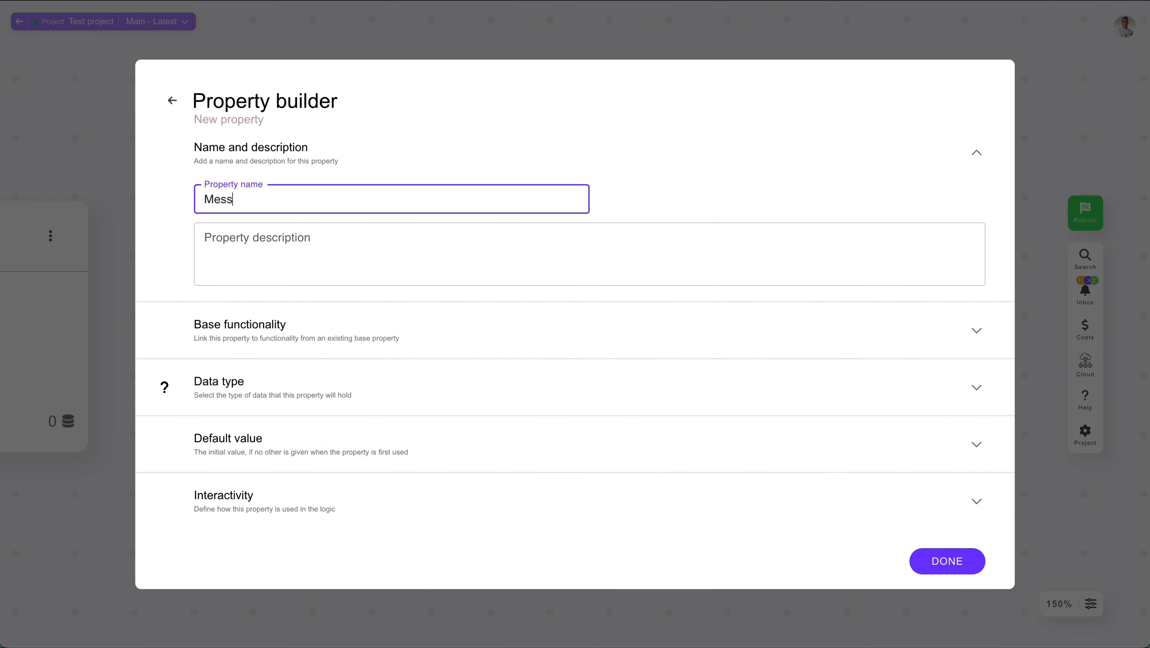
click(364, 398)
click(257, 442)
click(246, 518)
click(109, 176)
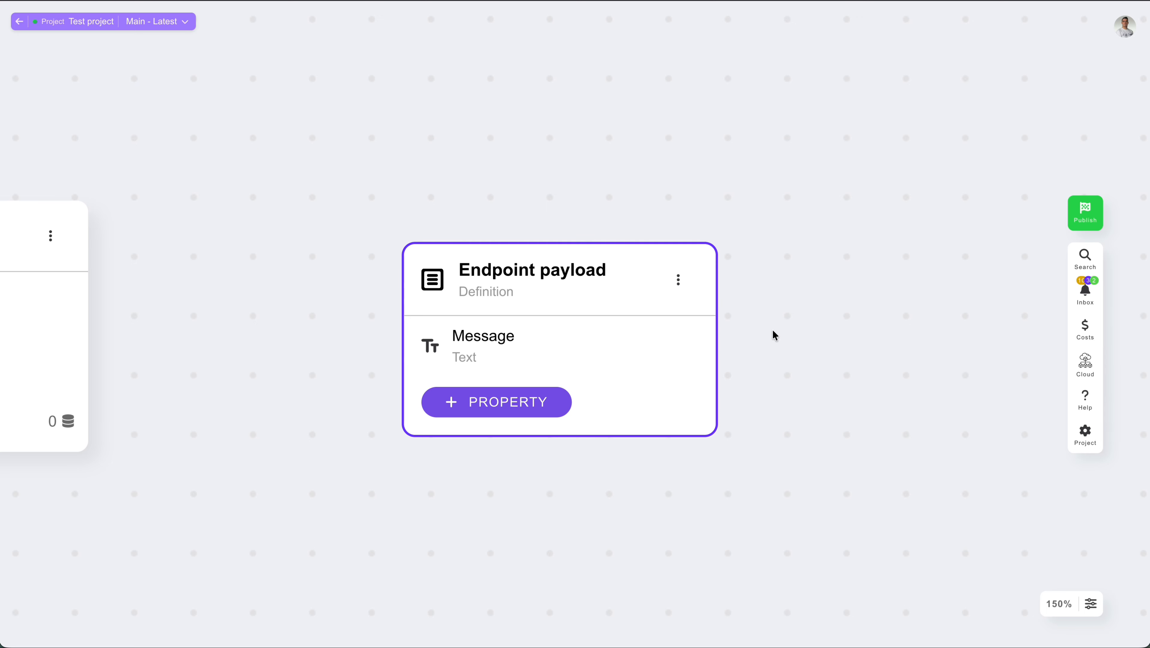
Add a second Text property named Name to the Endpoint payload definition
click(505, 406)
click(417, 202)
key(ctrl+a)
key(BackSpace)
text(Name)
click(308, 404)
click(261, 445)
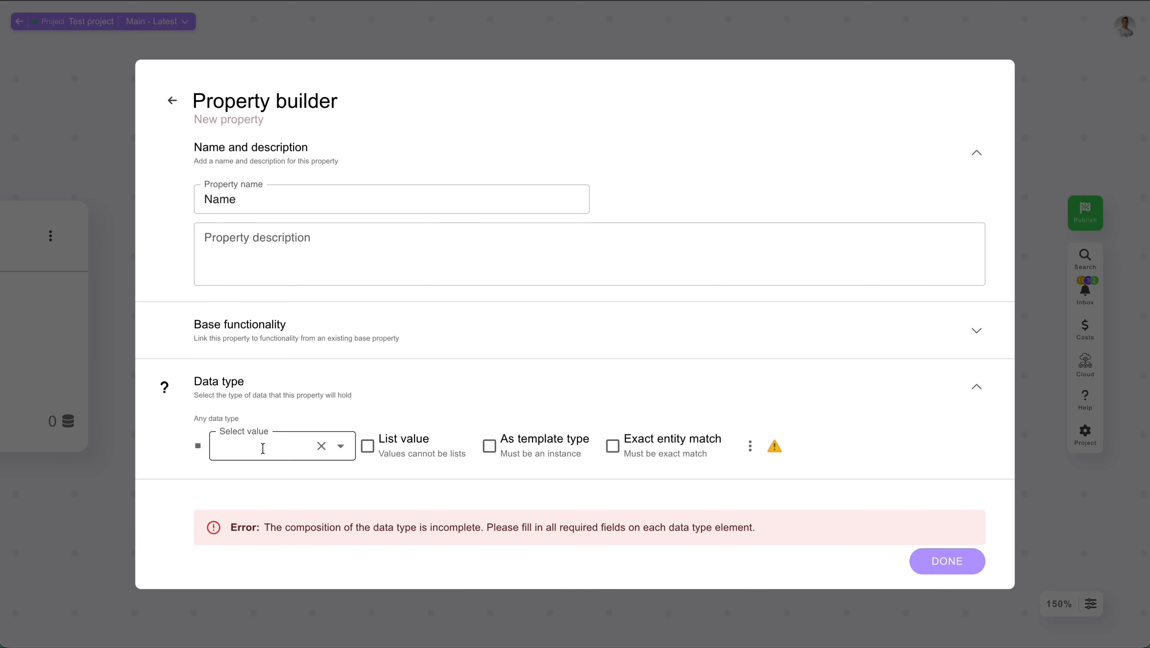
click(260, 527)
click(937, 563)
Add a third Text property named Email to the Endpoint payload definition
click(511, 450)
click(346, 203)
key(ctrl+a)
key(BackSpace)
text(Email)
click(313, 386)
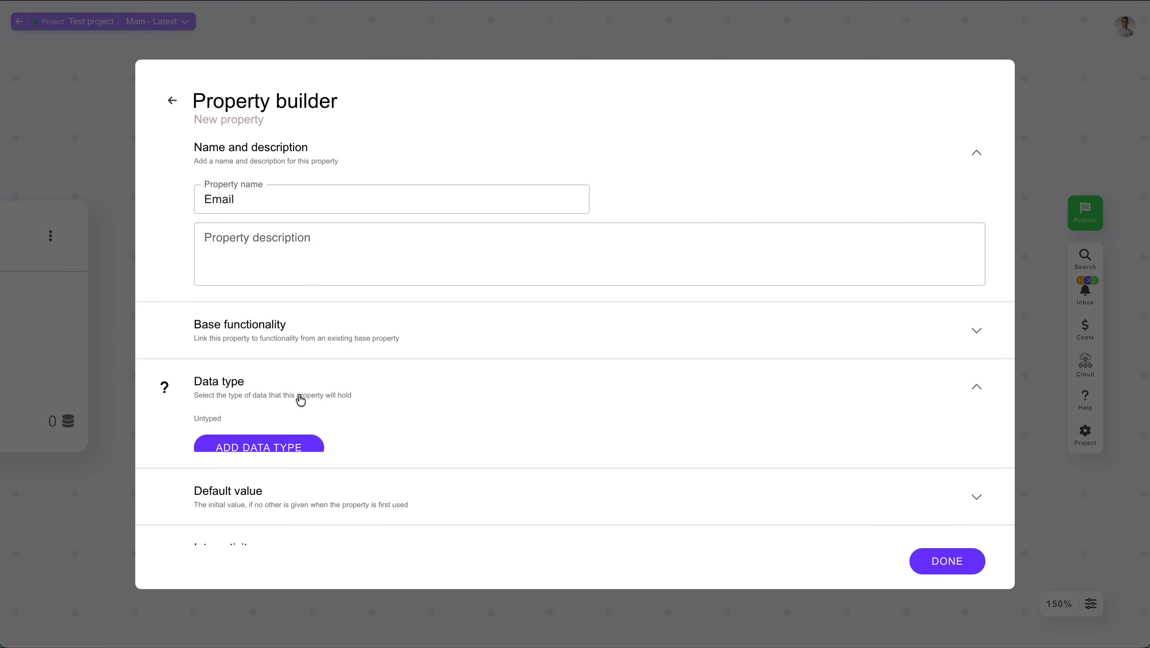
click(258, 444)
click(262, 517)
click(948, 562)
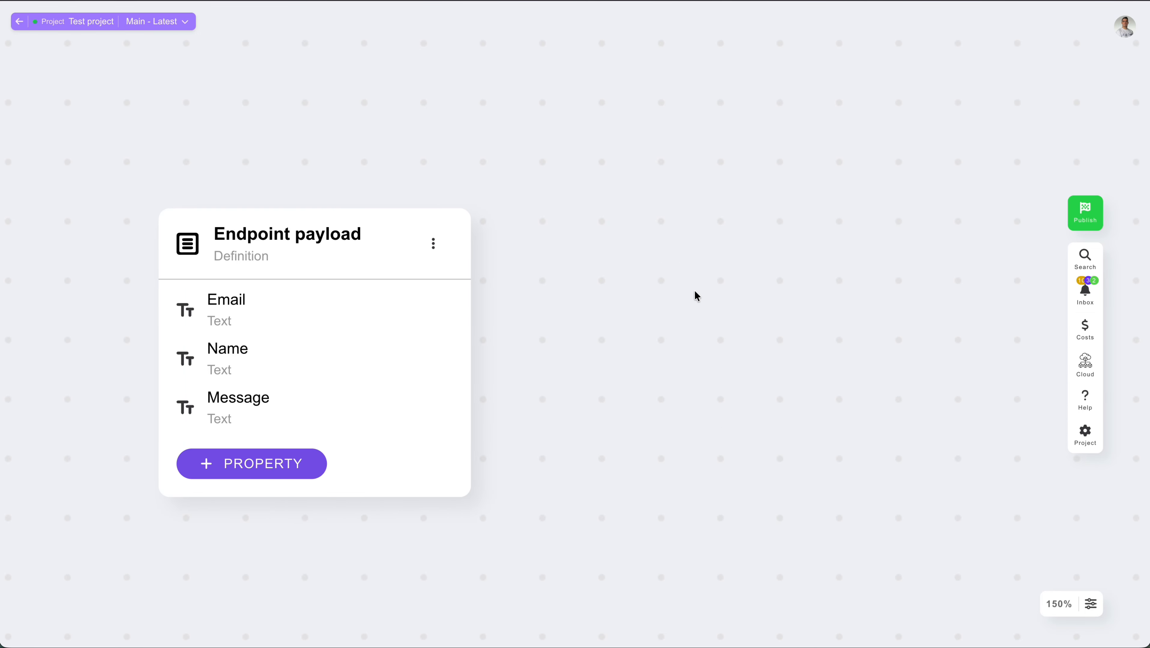
Add a Validate object structure operation and set its definition to match to Endpoint payload
double_click(696, 293)
text(validate)
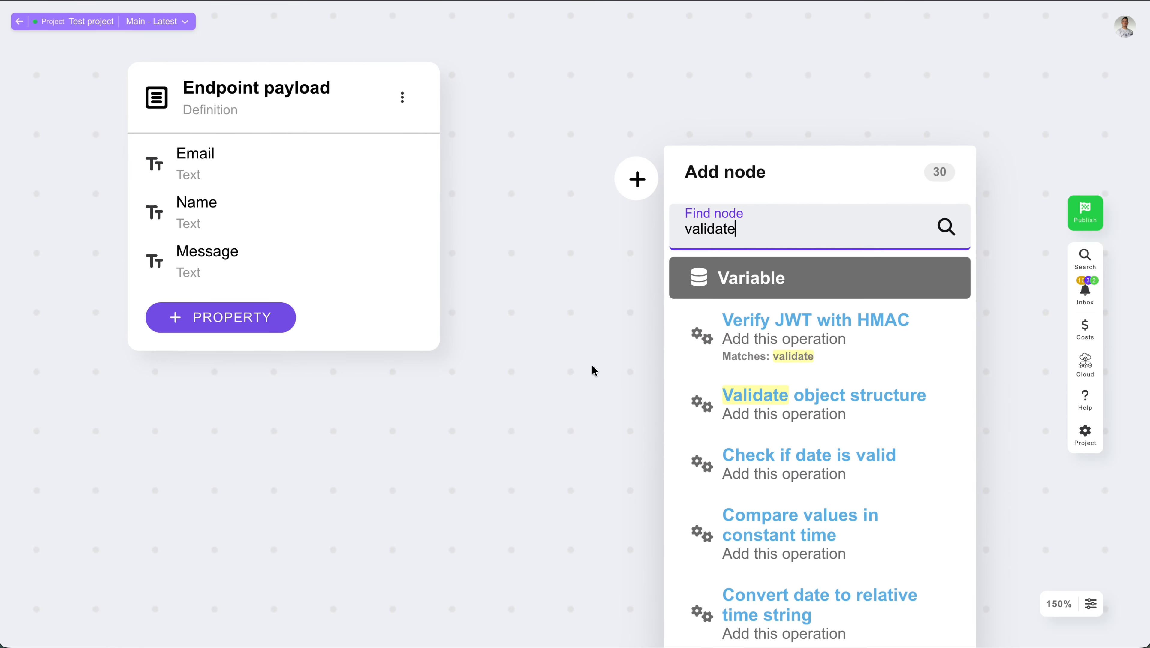
key(Down)
key(Down)
key(Return)
click(752, 333)
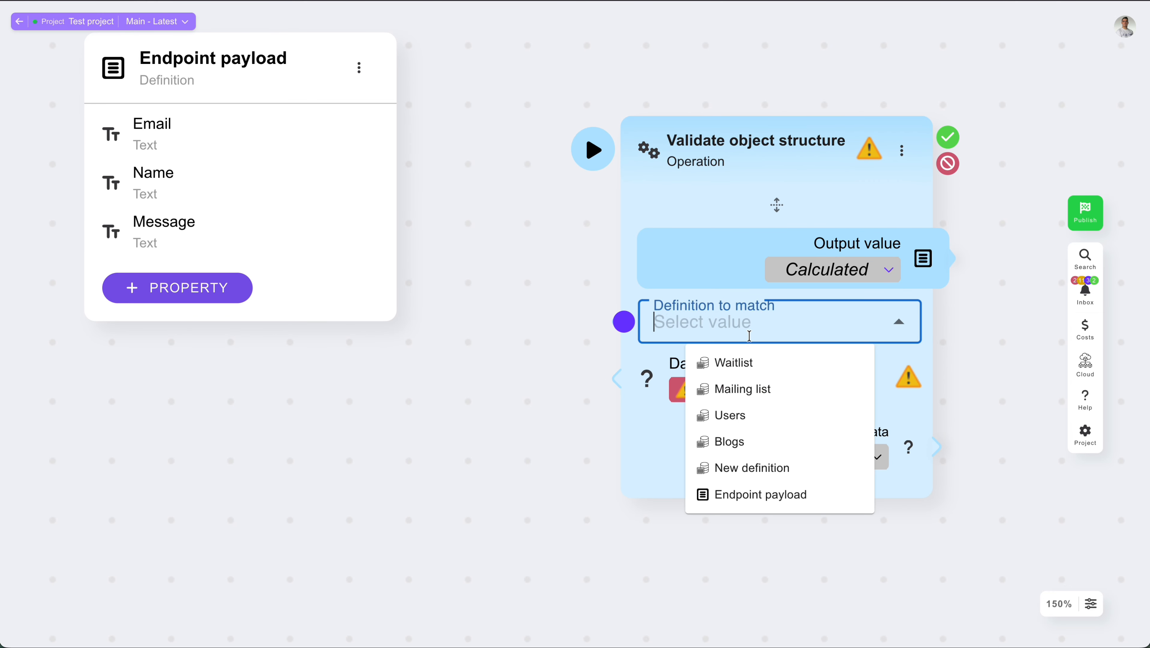
click(776, 501)
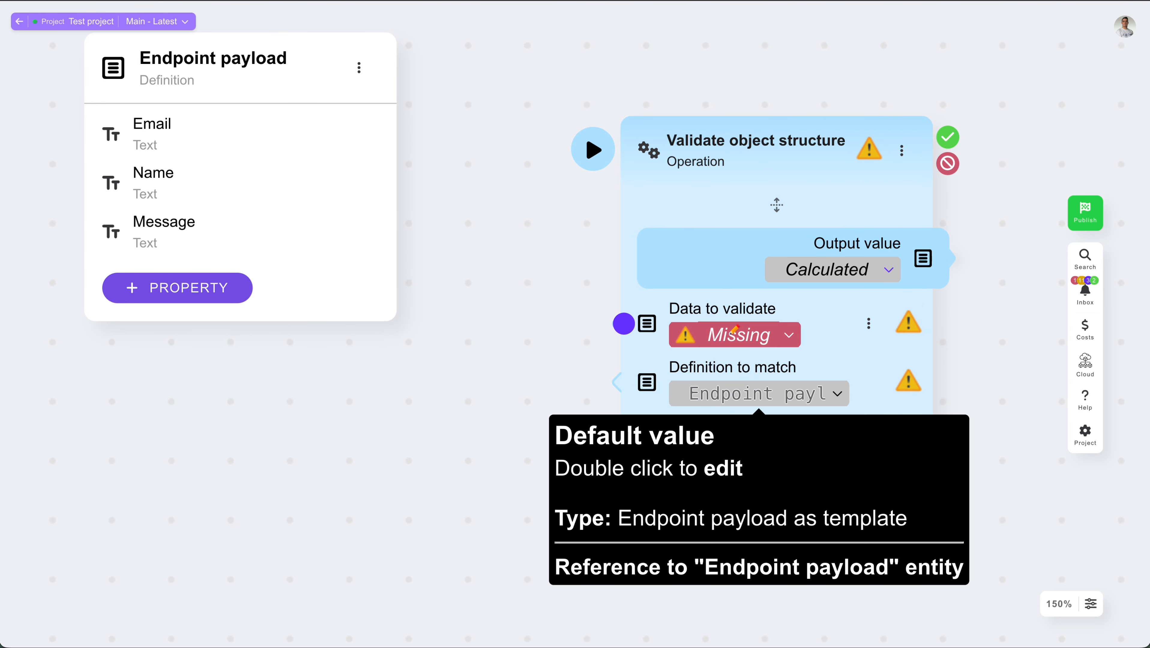
Paste a sample structure into the operation's Data to validate input and save the value
double_click(621, 322)
click(945, 358)
click(872, 484)
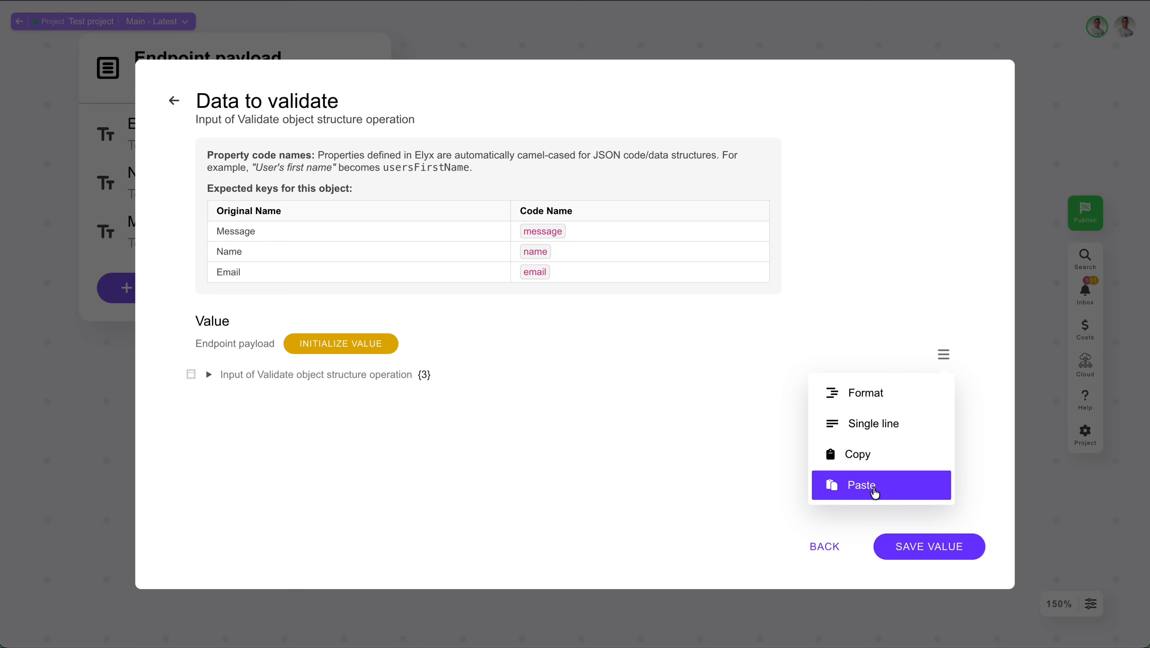
click(911, 547)
Run the Validate object structure operation as a test, then discard the run values
click(587, 157)
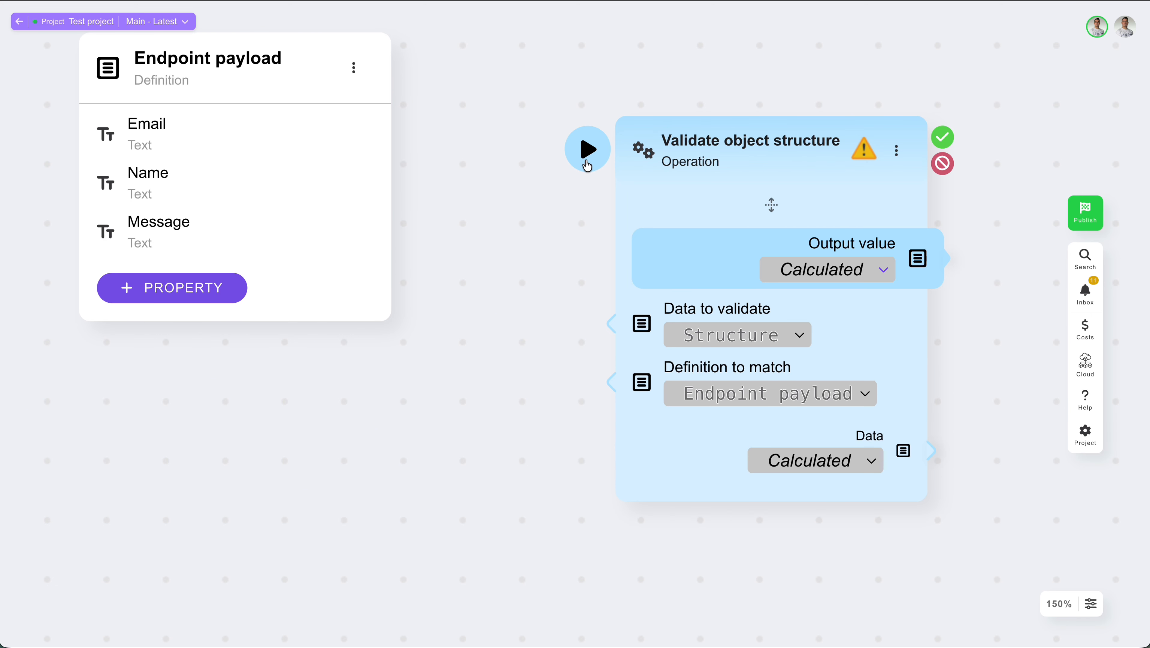
click(683, 613)
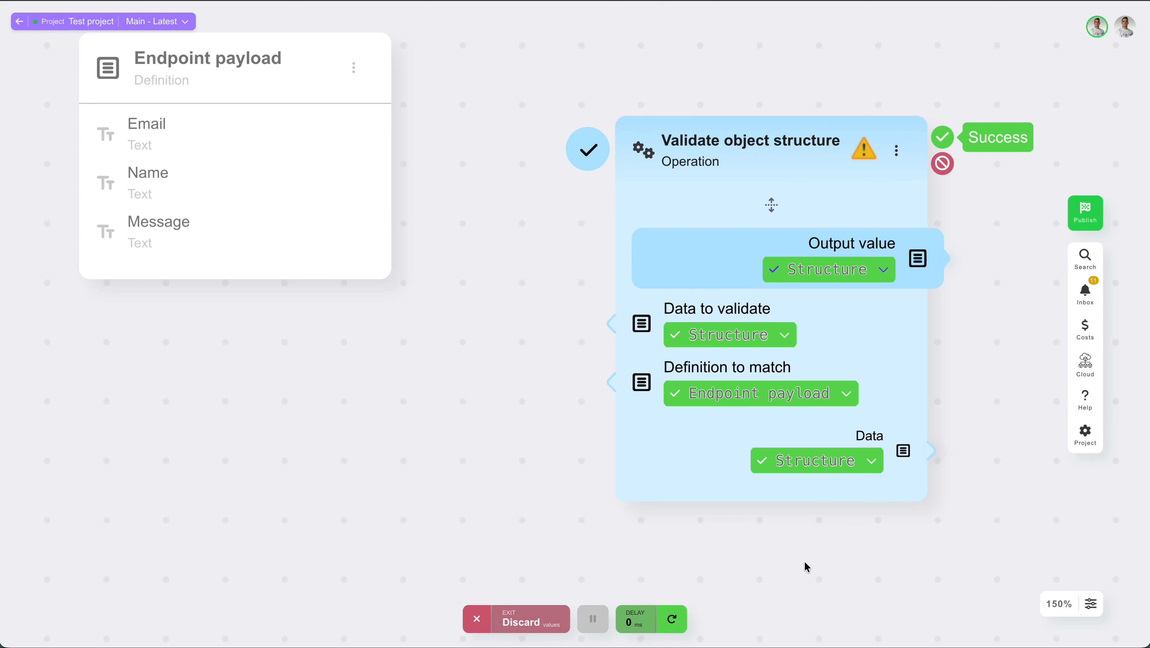
mouse_move(822, 265)
click(477, 619)
Add a variable named Endpoint payload data whose data type is the Endpoint payload definition
double_click(257, 443)
text(variable)
key(Return)
triple_click(299, 200)
text(Endpoint payload data)
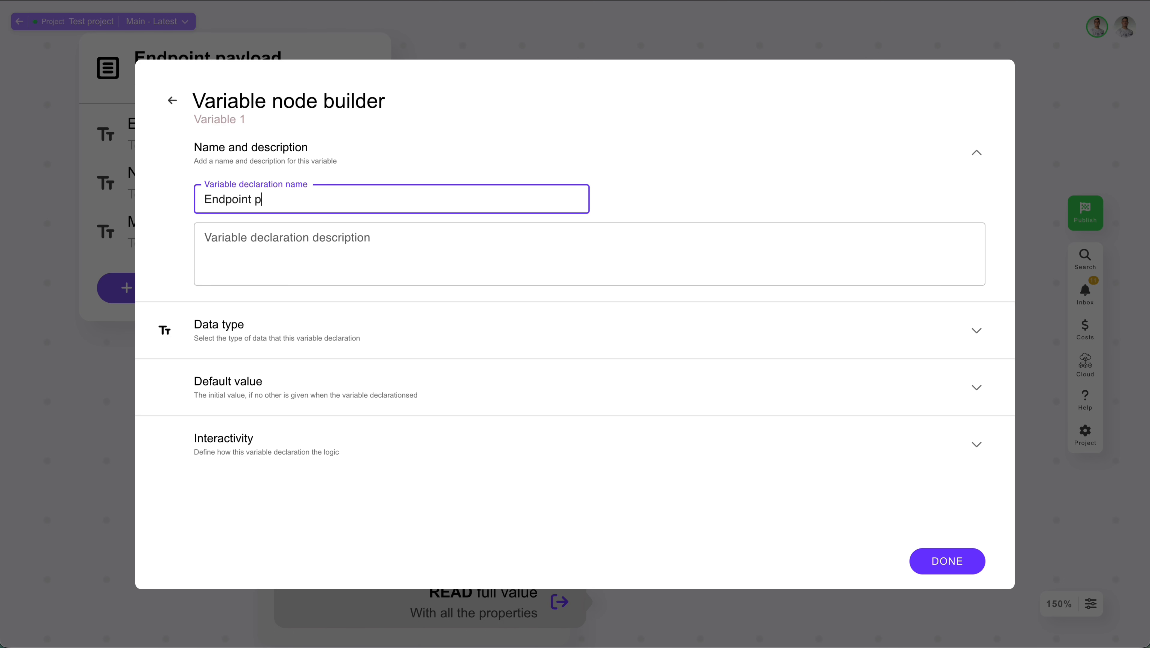
click(227, 314)
text(endpoi)
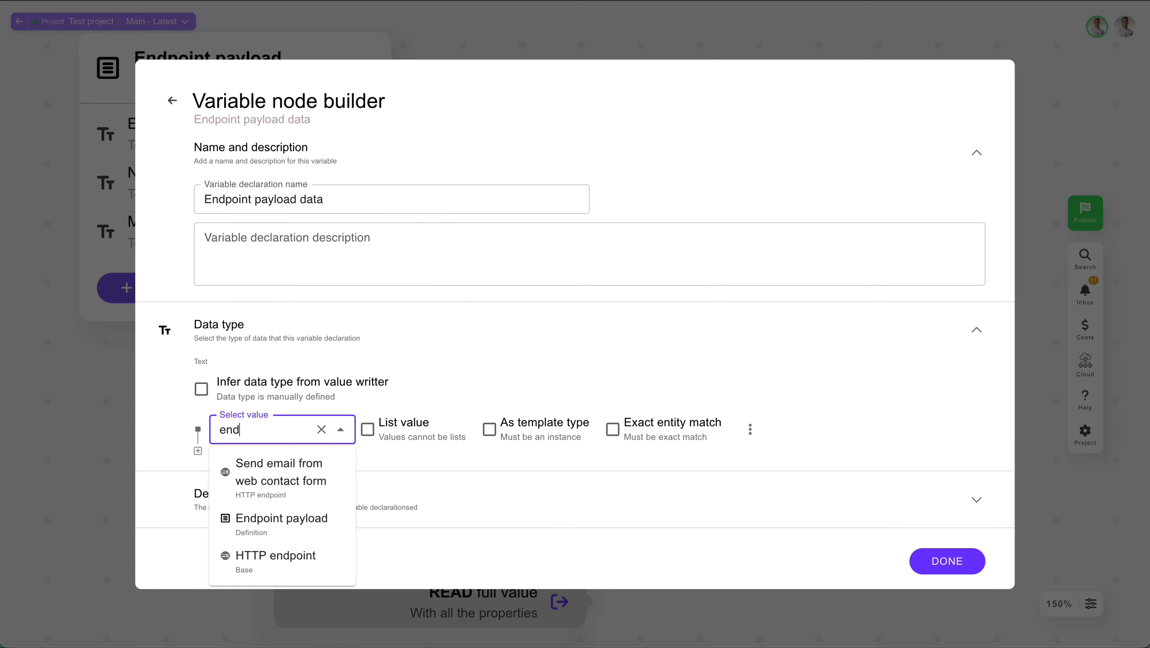
key(Return)
click(84, 433)
scroll(516, 367, down, 2)
scroll(515, 366, down, 8)
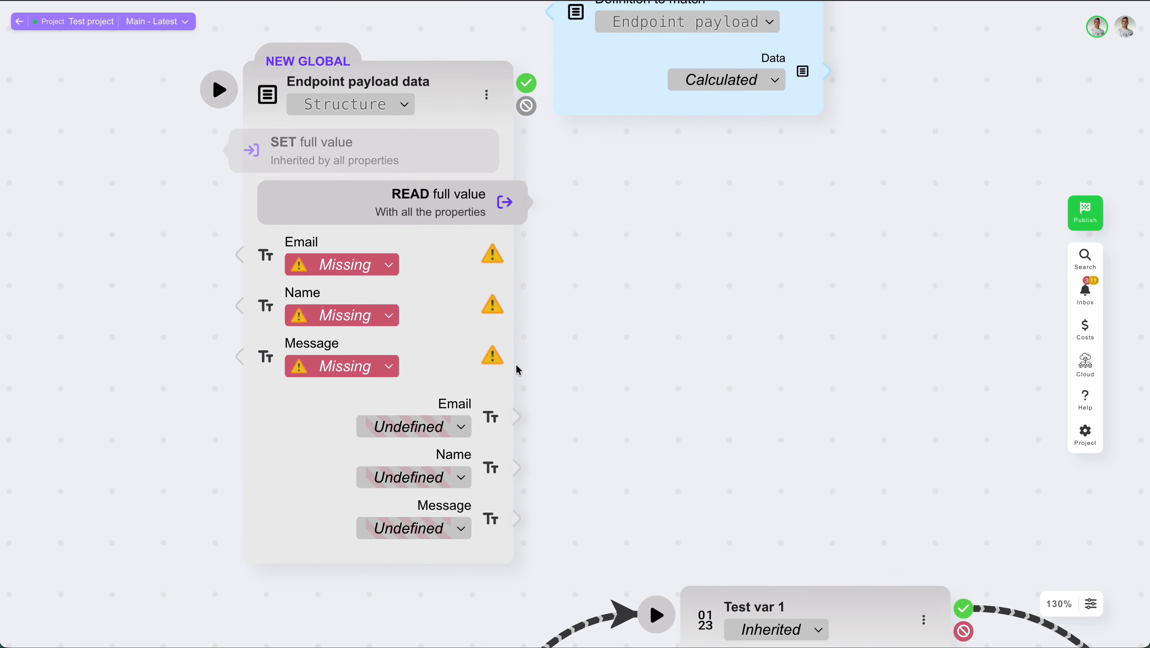
scroll(516, 366, down, 5)
drag(455, 220, 437, 200)
click(571, 304)
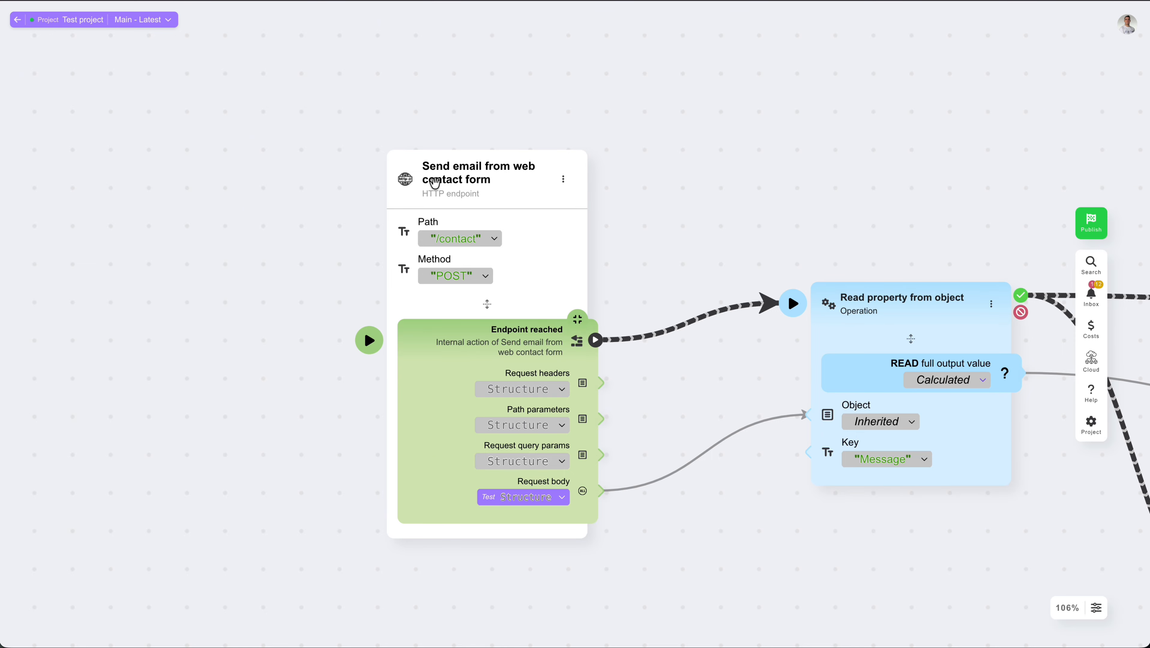
Open and review the definition settings of the contact-form HTTP endpoint and the Users table
double_click(519, 190)
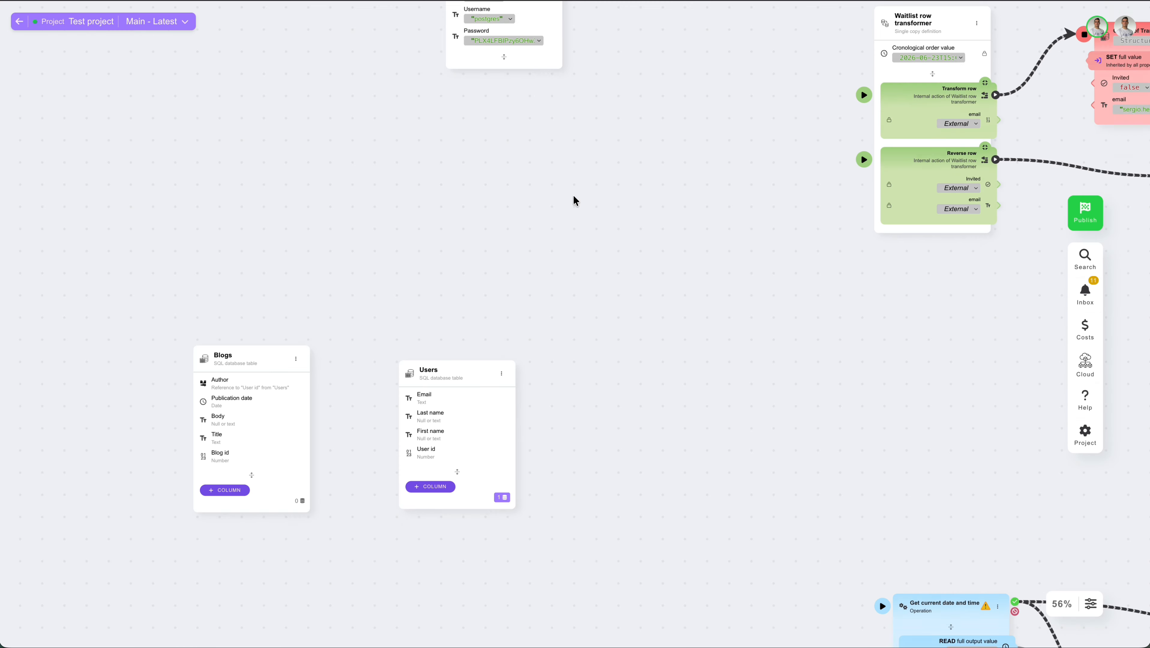
scroll(505, 274, up, 3)
double_click(505, 275)
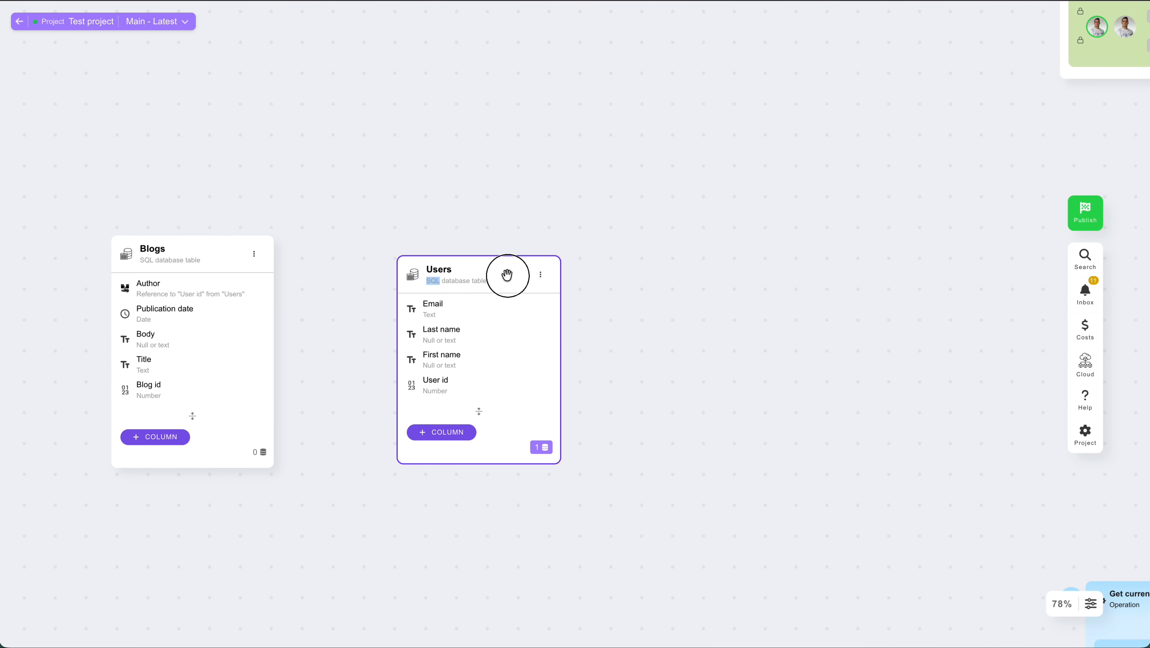
scroll(406, 377, down, 1)
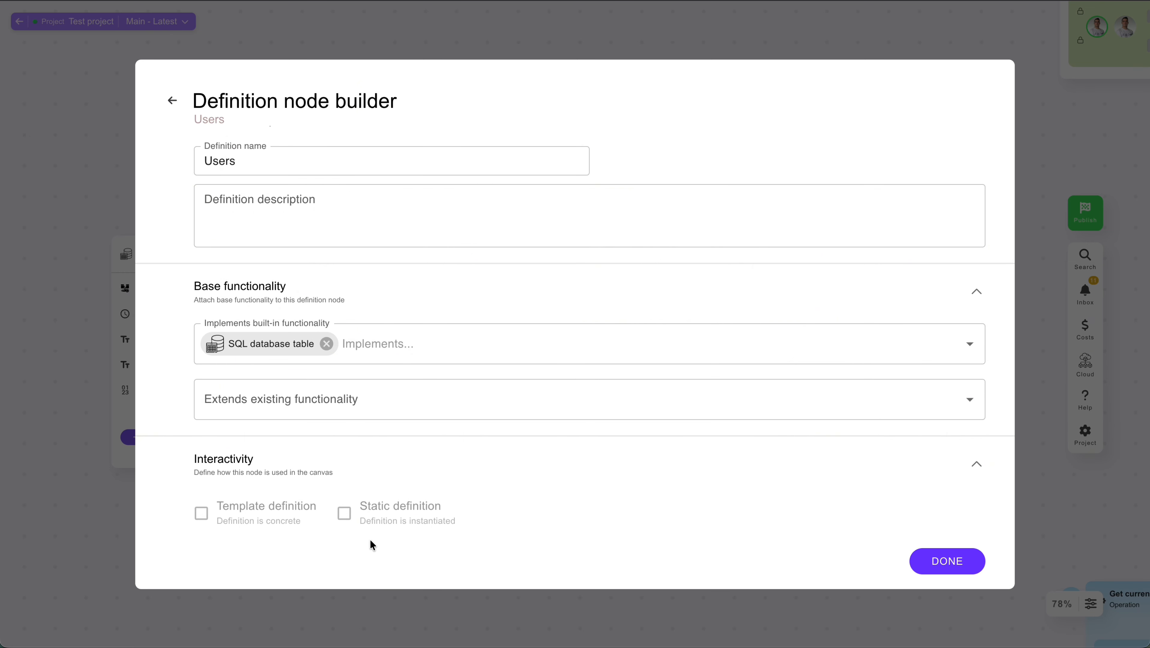
click(393, 618)
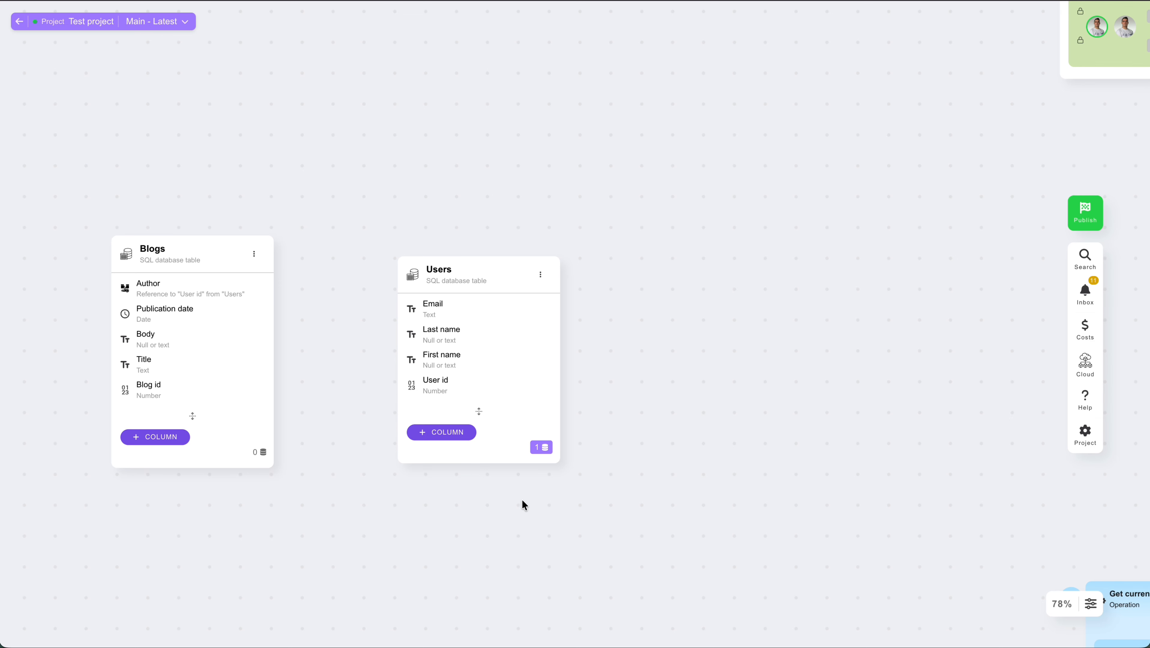
Open the Users table's test database entries and close the dialog
click(540, 448)
click(607, 439)
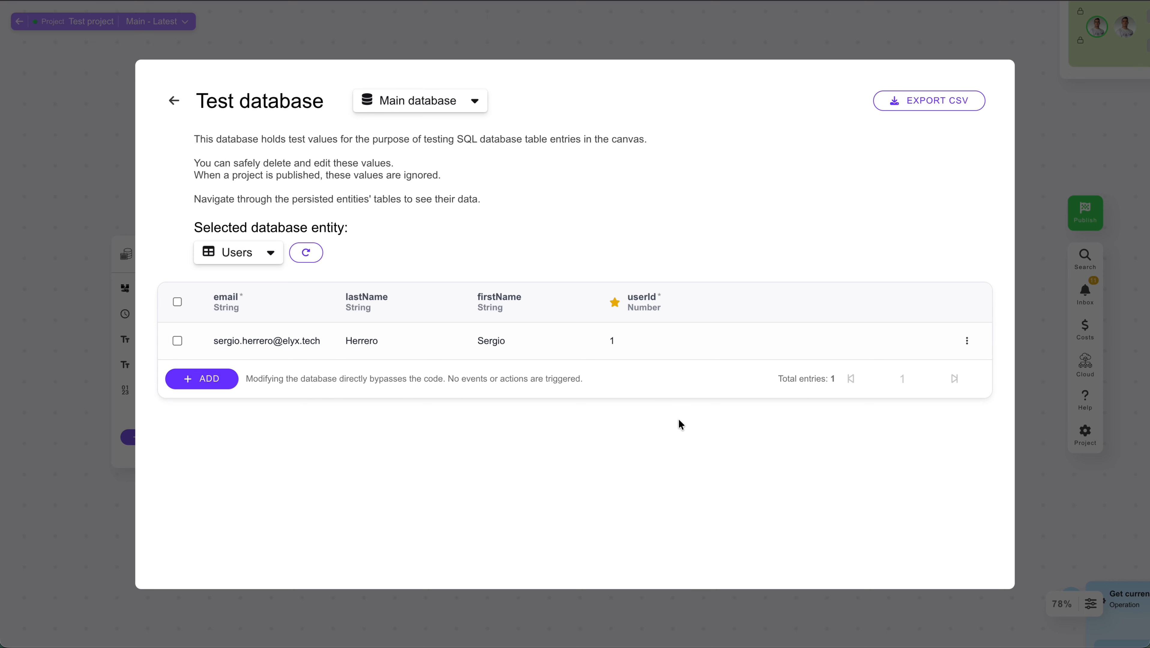
click(86, 542)
click(612, 523)
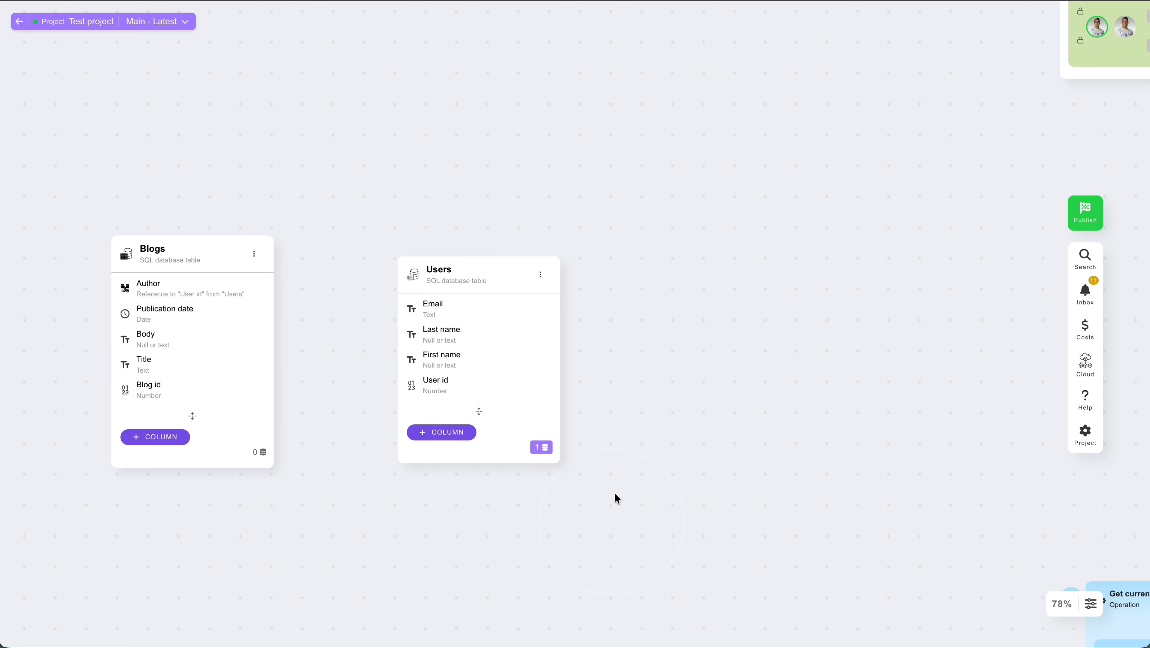
Expand the Users table to show its hidden Database property and its default value
scroll(616, 499, right, 1)
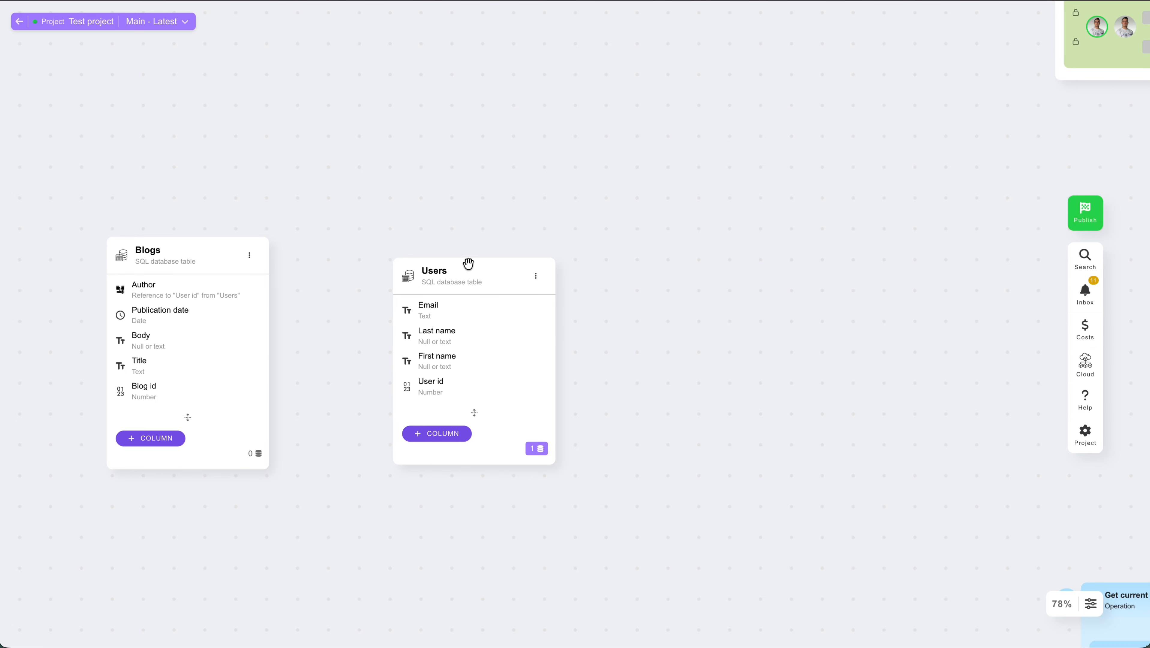
scroll(482, 459, up, 5)
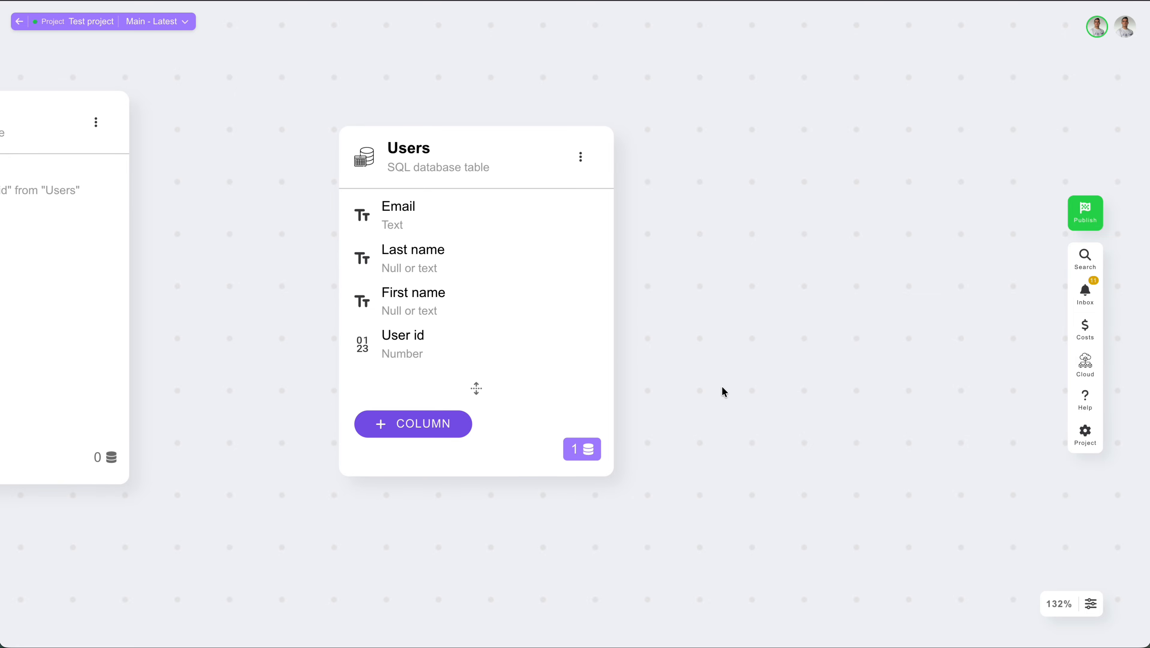
click(476, 389)
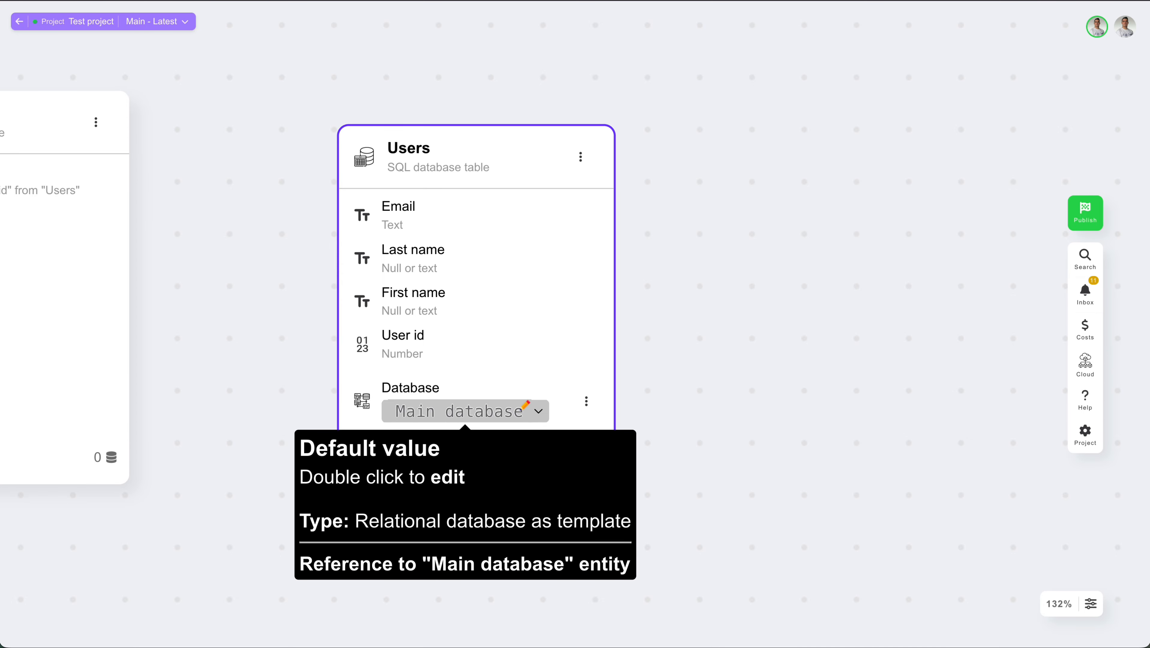
double_click(484, 411)
scroll(687, 345, down, 6)
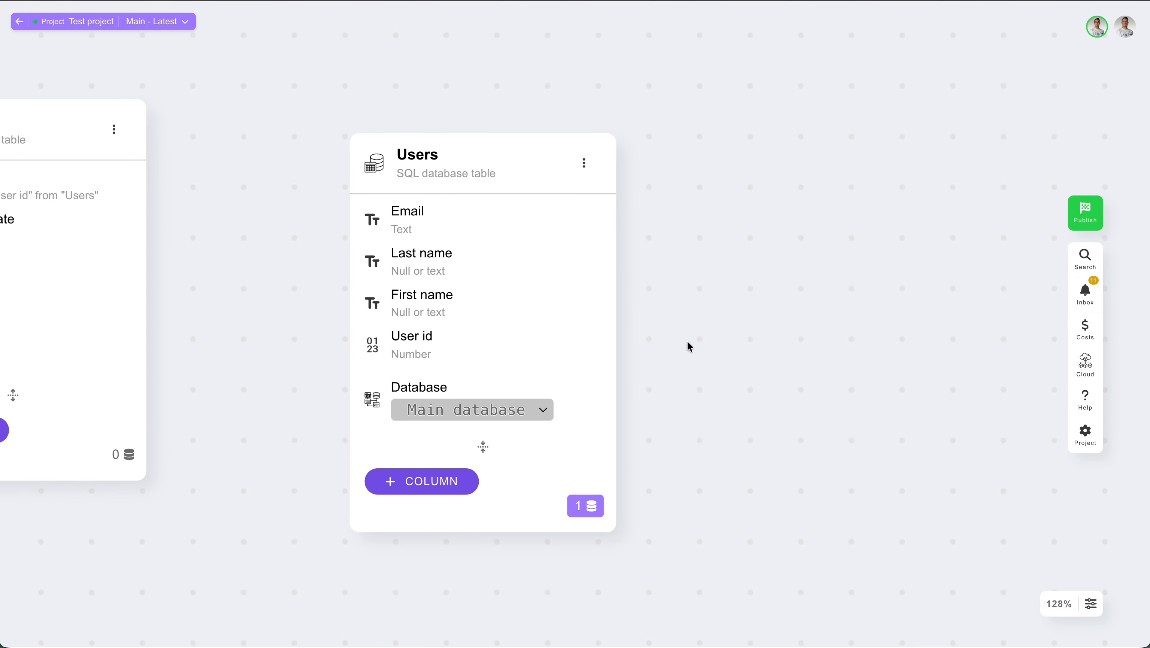
scroll(687, 345, up, 10)
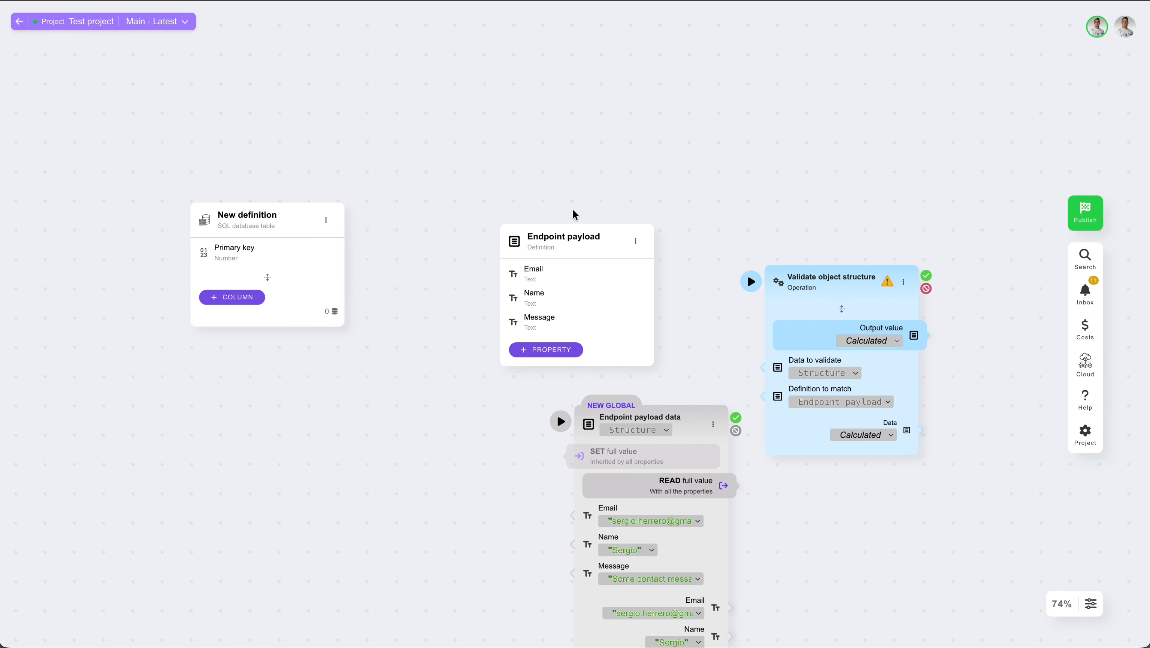
Add a new internal trigger to the Endpoint payload definition
drag(574, 236, 526, 133)
scroll(623, 143, up, 2)
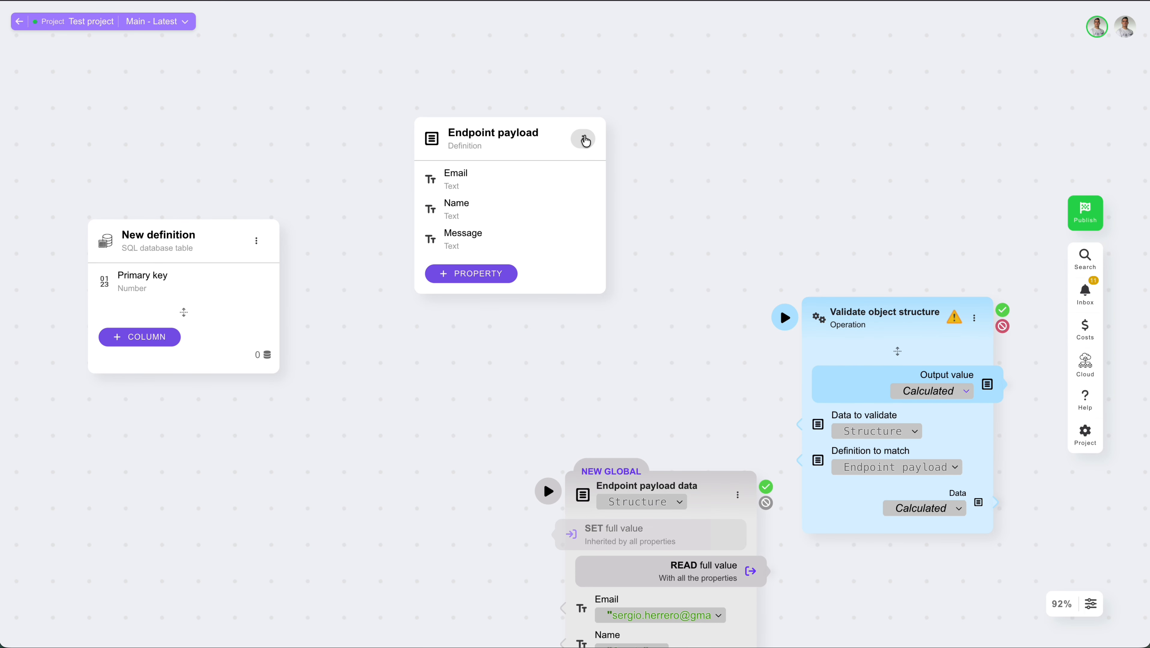
click(582, 138)
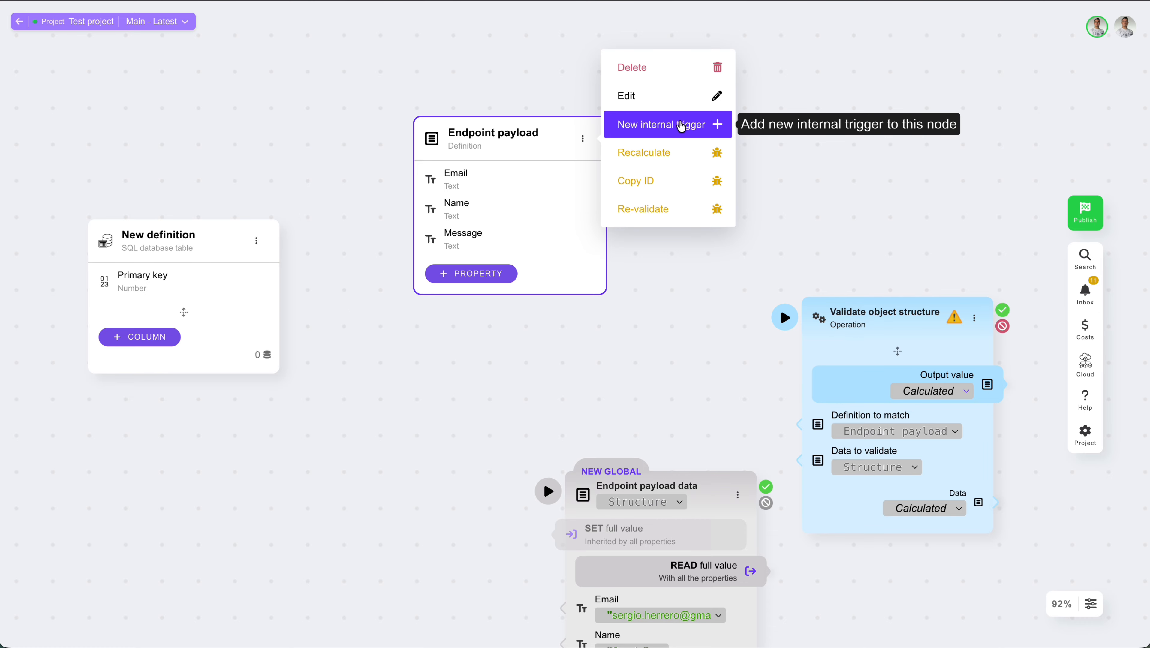
click(679, 124)
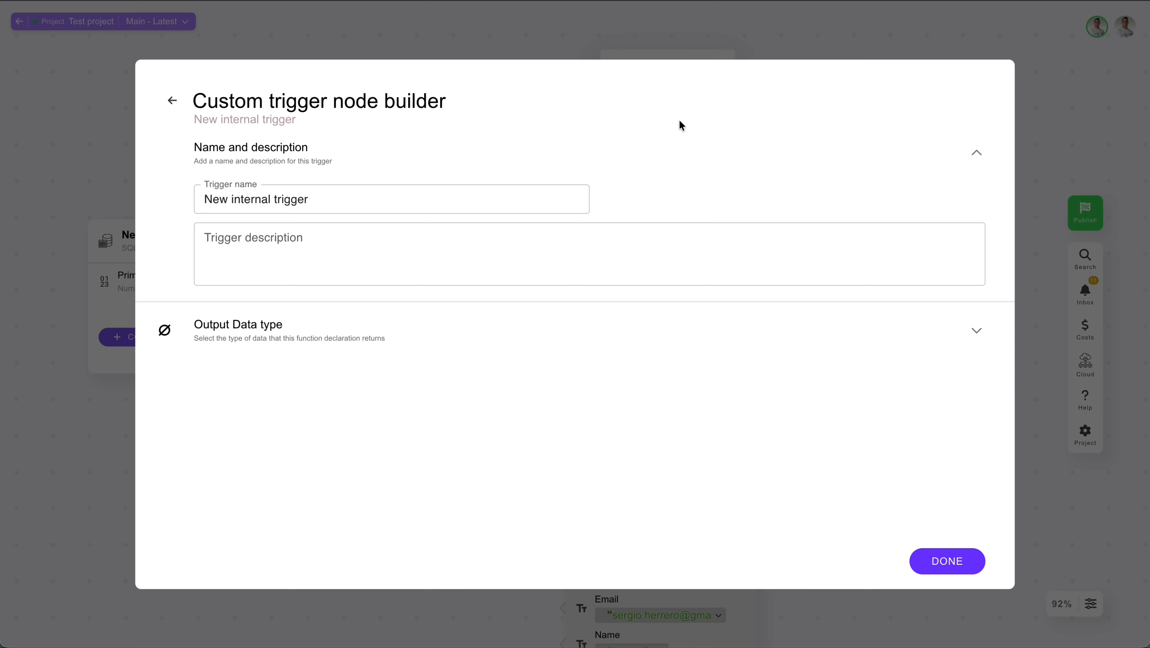
click(948, 563)
click(697, 321)
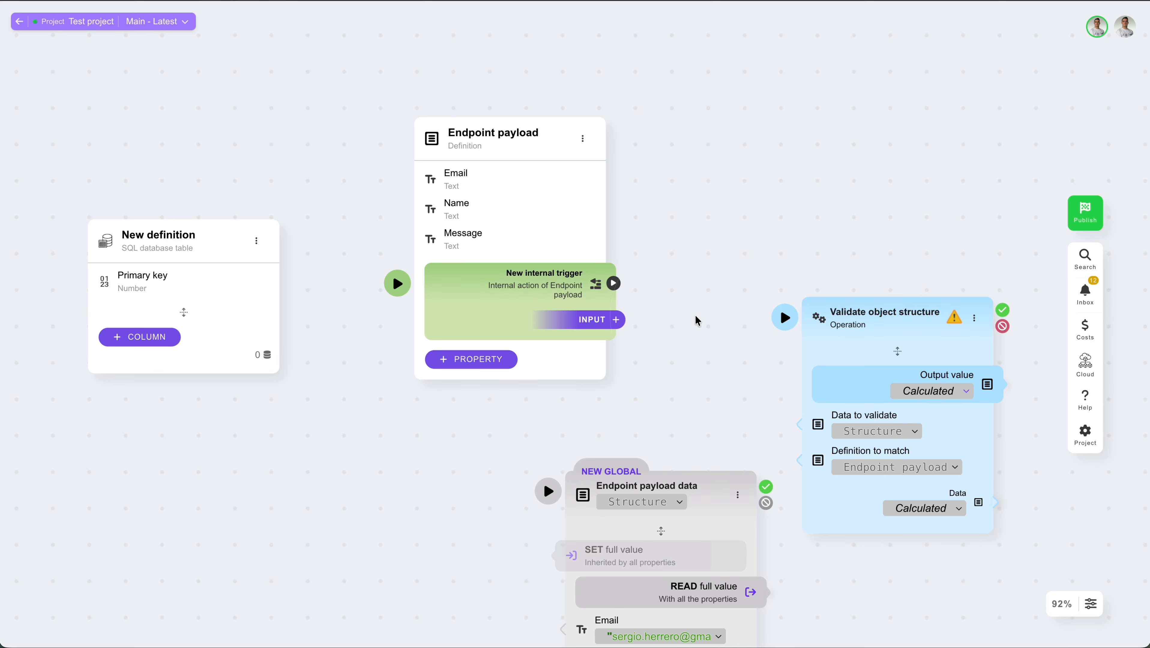
Move the Endpoint payload data variable node up beside the Validate object structure operation
drag(544, 141, 514, 43)
scroll(690, 198, down, 6)
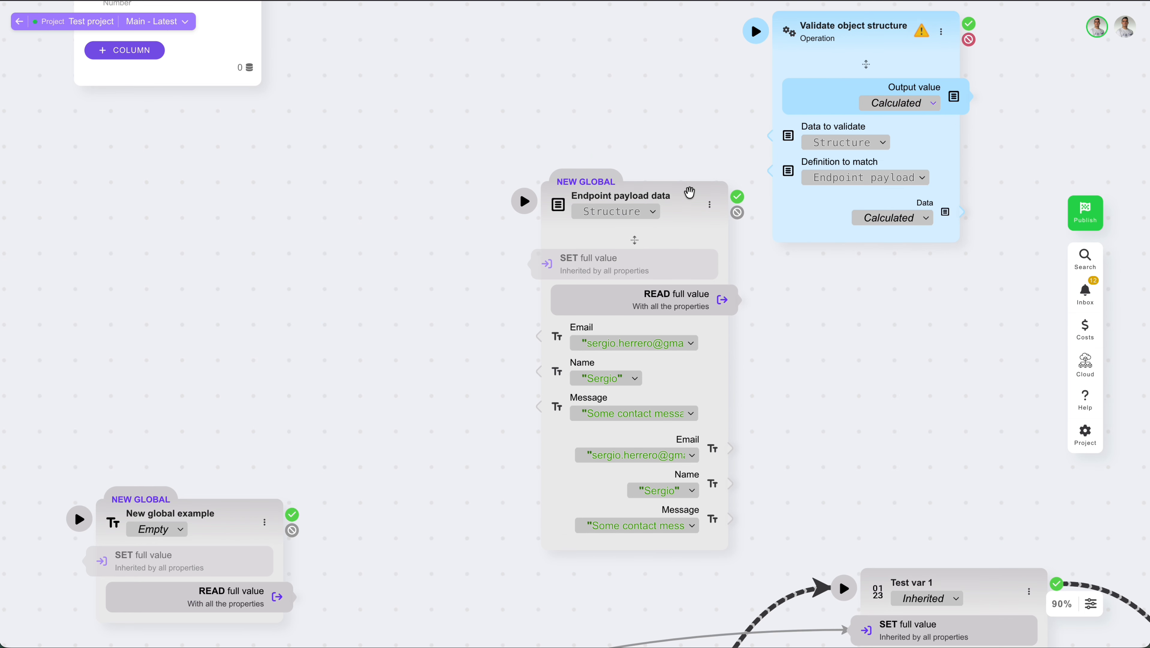
drag(659, 219, 538, 76)
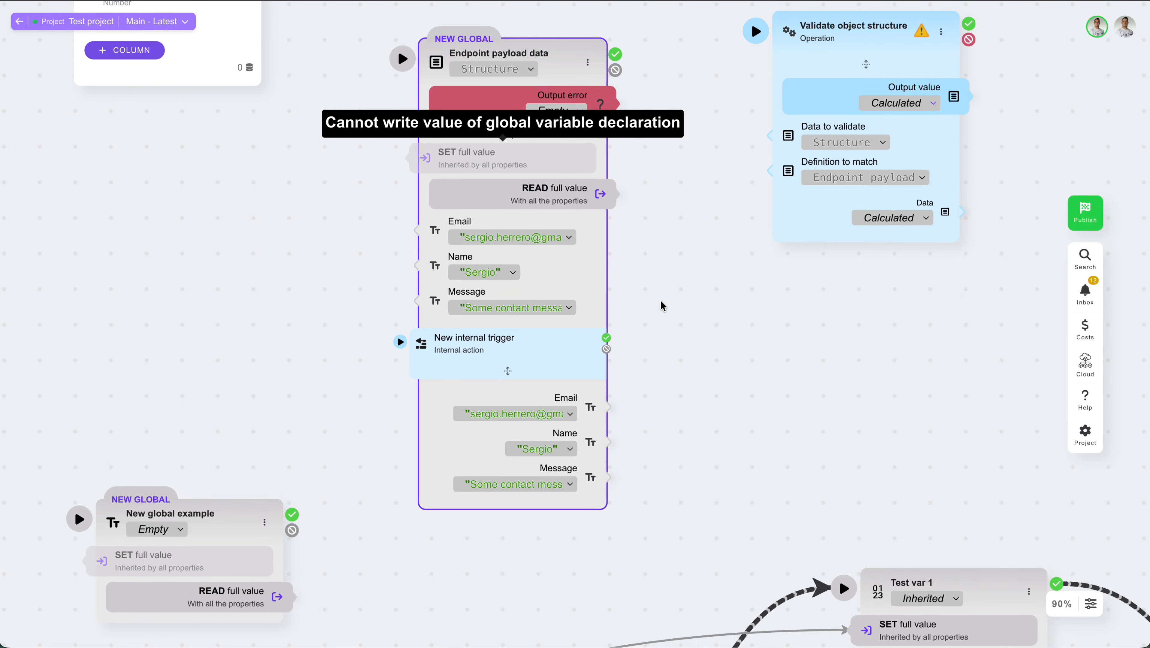
Make the Employees table extend the existing Users entity in its definition settings
scroll(749, 443, down, 5)
scroll(750, 439, down, 20)
scroll(750, 439, left, 15)
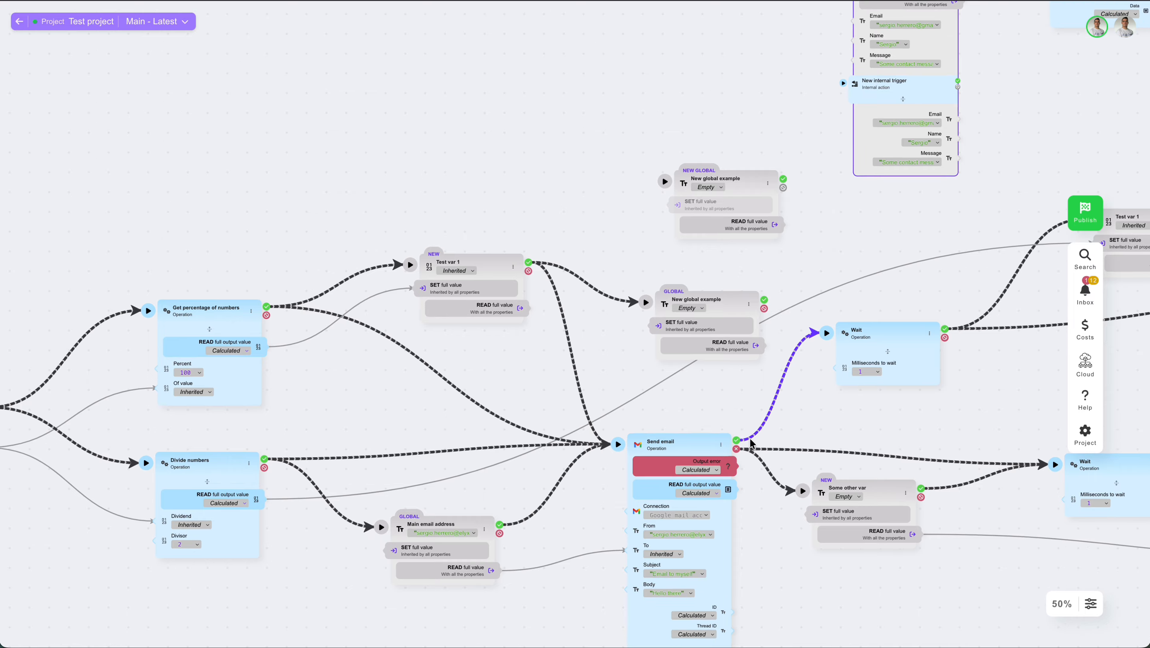
scroll(751, 439, right, 6)
scroll(718, 510, down, 3)
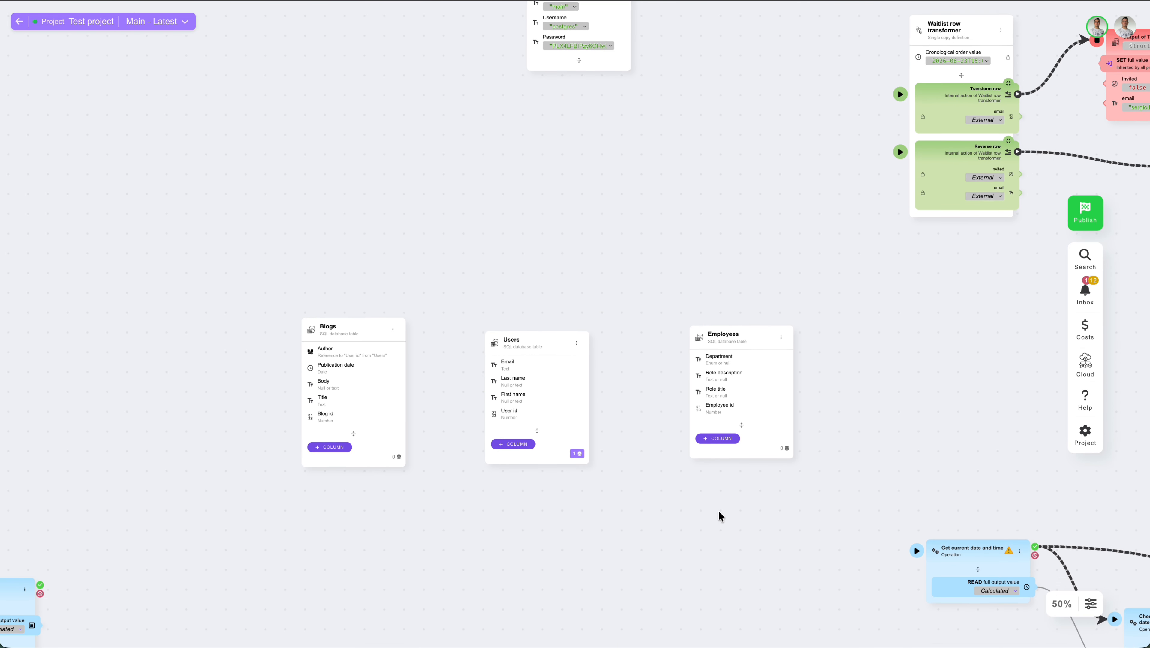
scroll(718, 510, up, 6)
scroll(717, 510, right, 1)
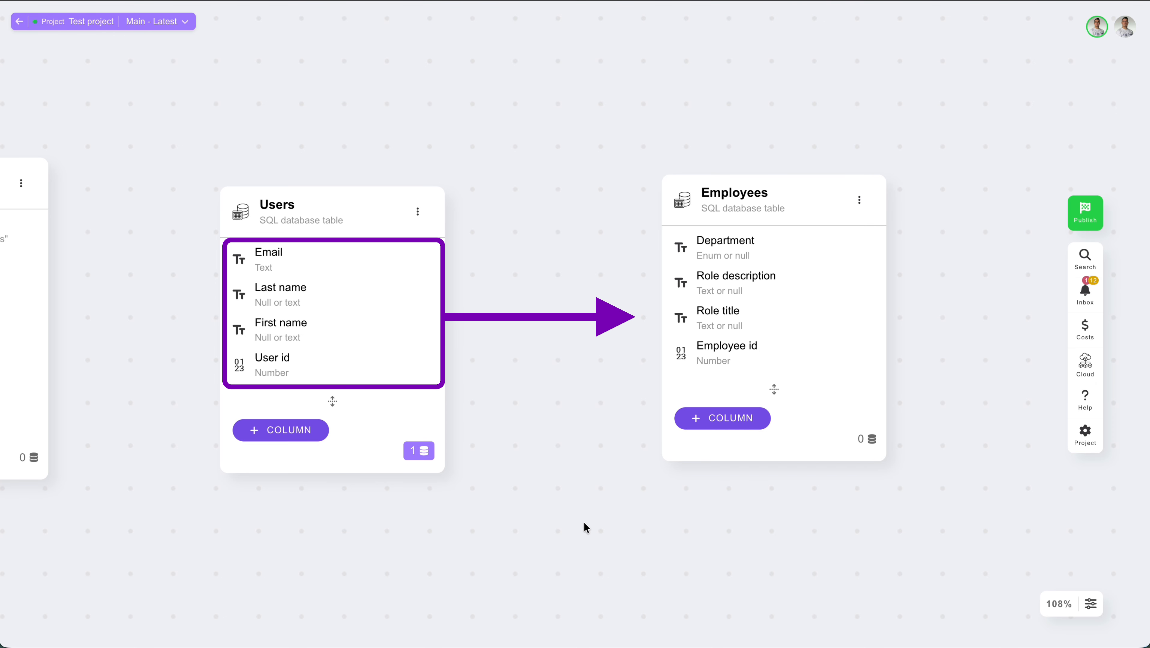
double_click(801, 188)
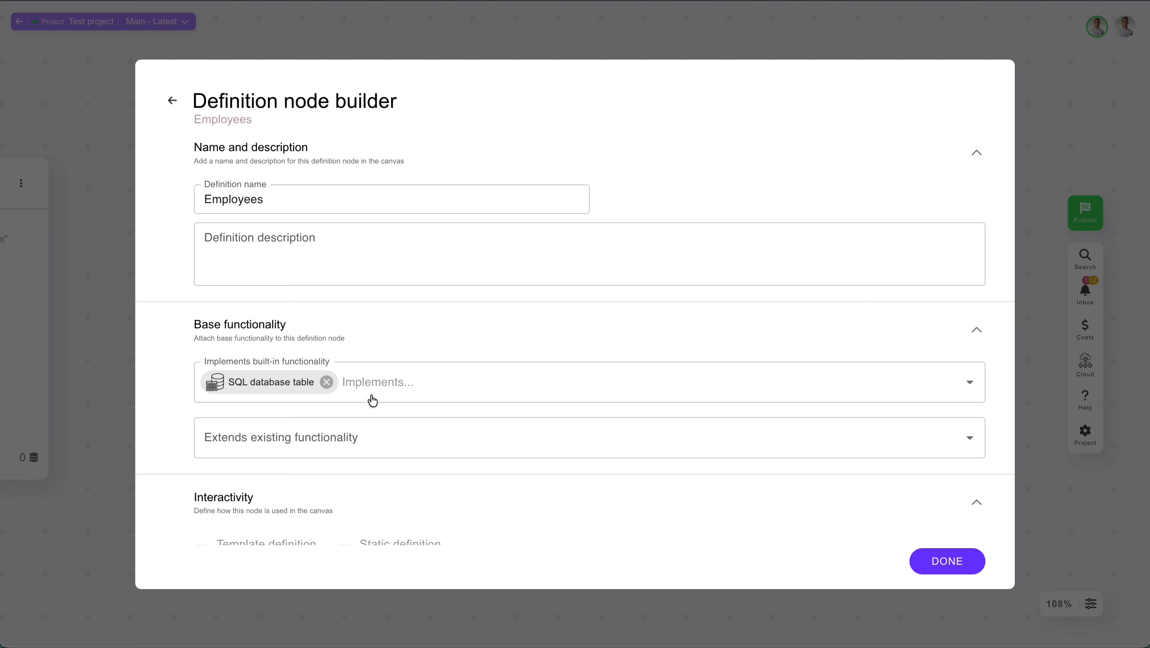
click(359, 436)
click(294, 299)
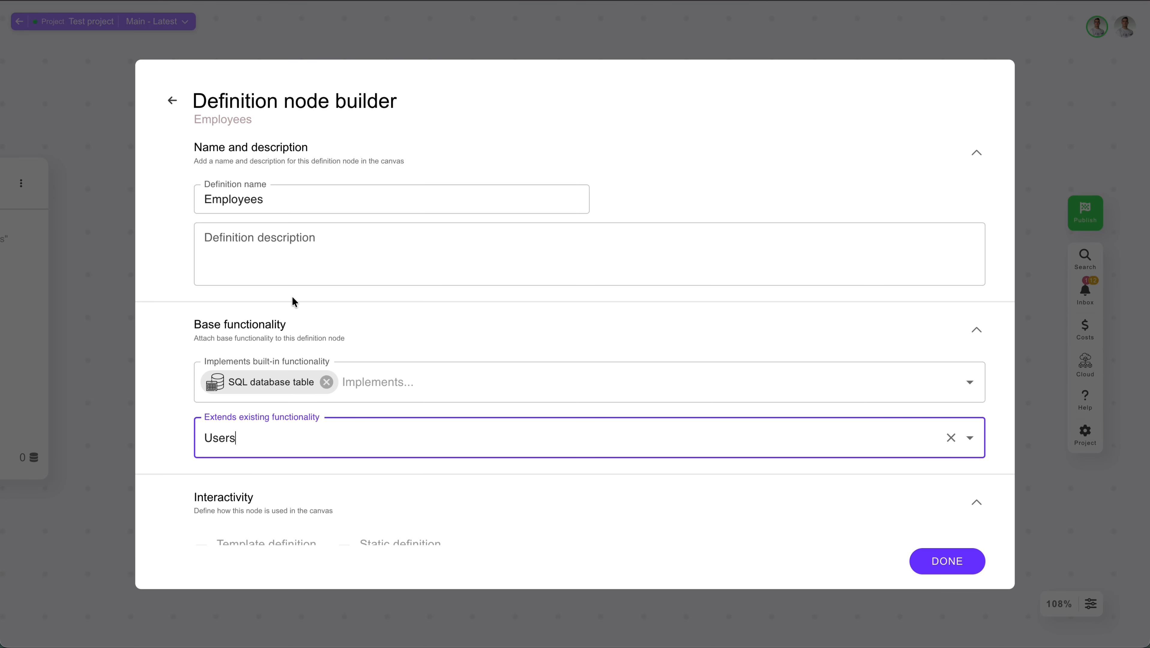
click(110, 265)
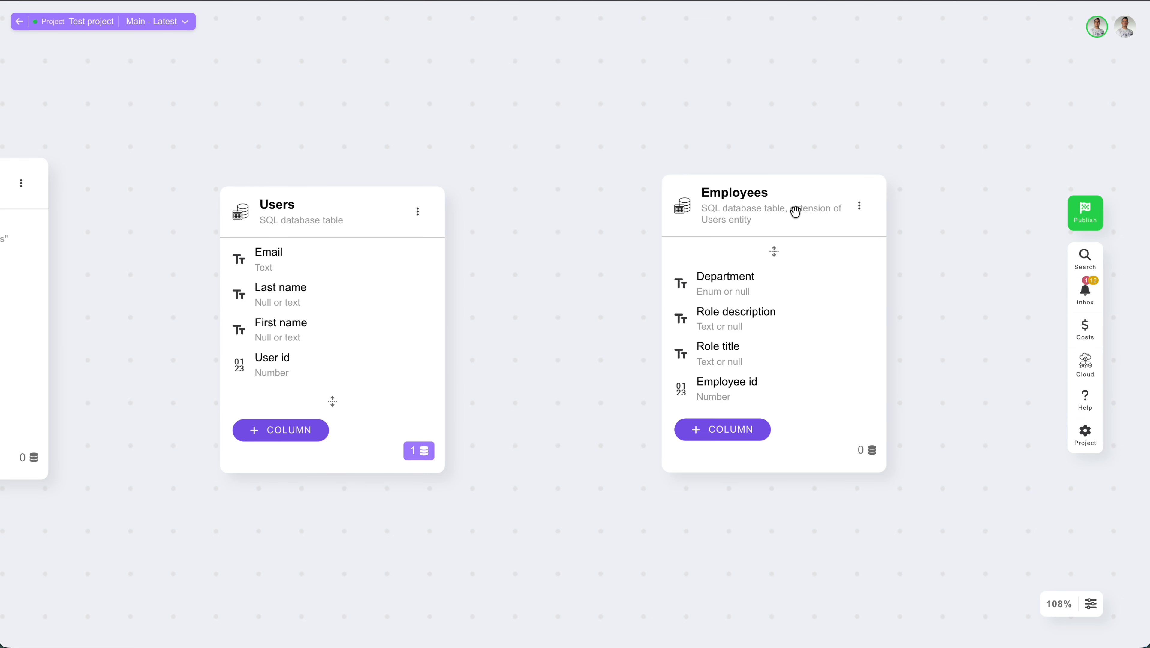
Add a new column to the Users table
click(773, 251)
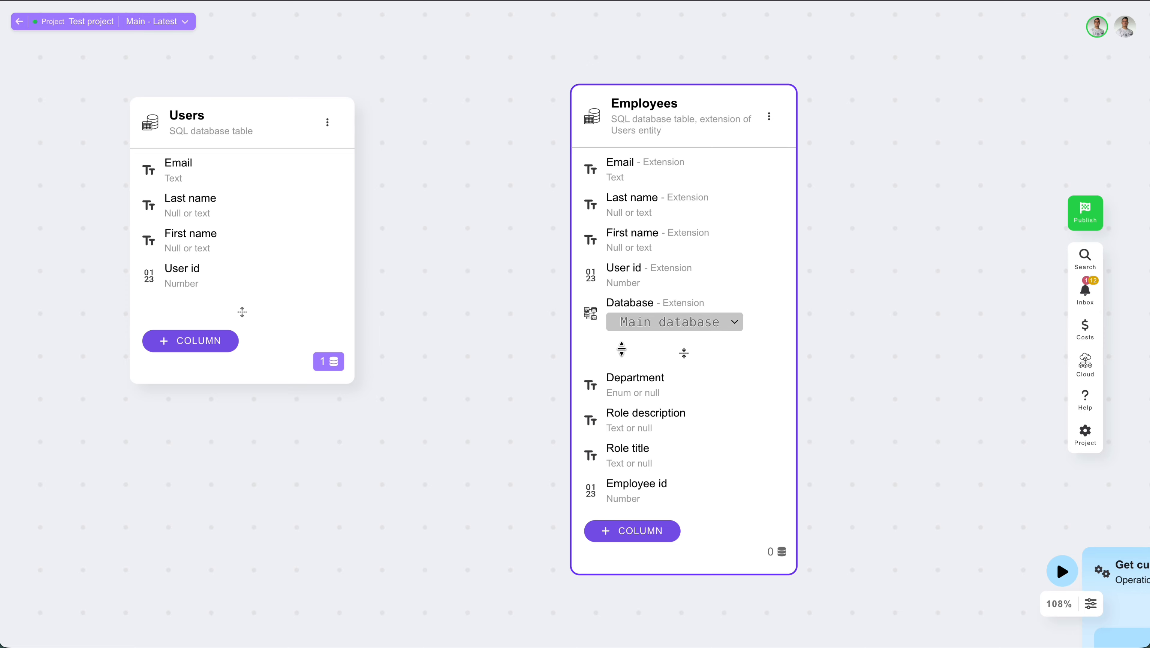
click(681, 355)
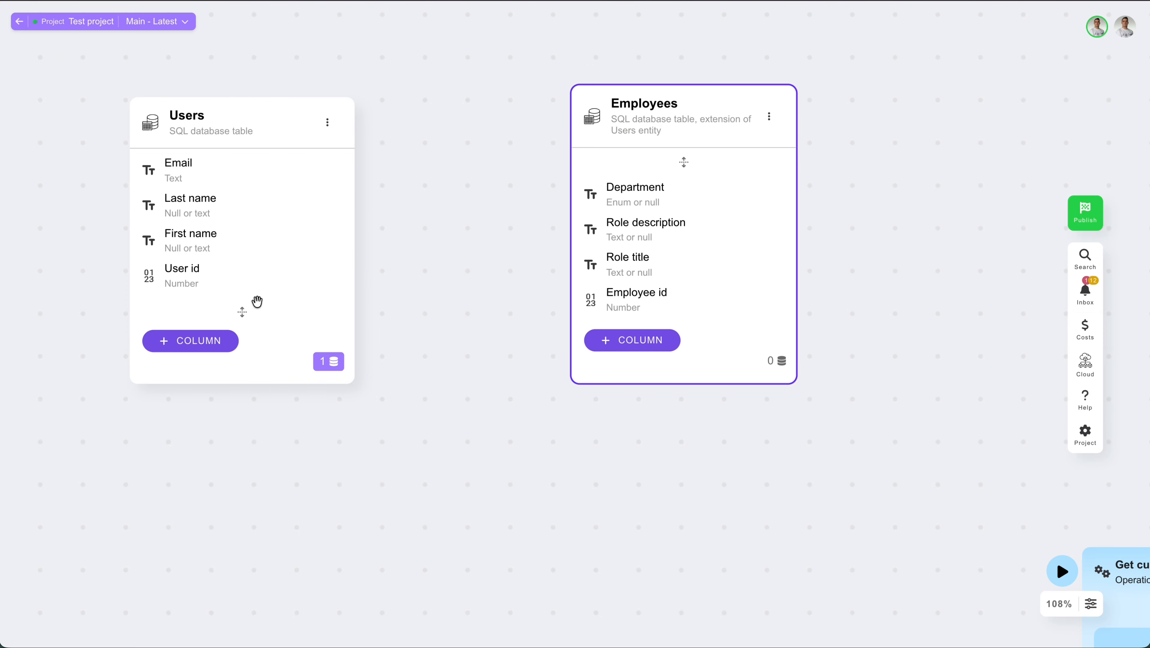
click(192, 347)
click(344, 193)
click(66, 216)
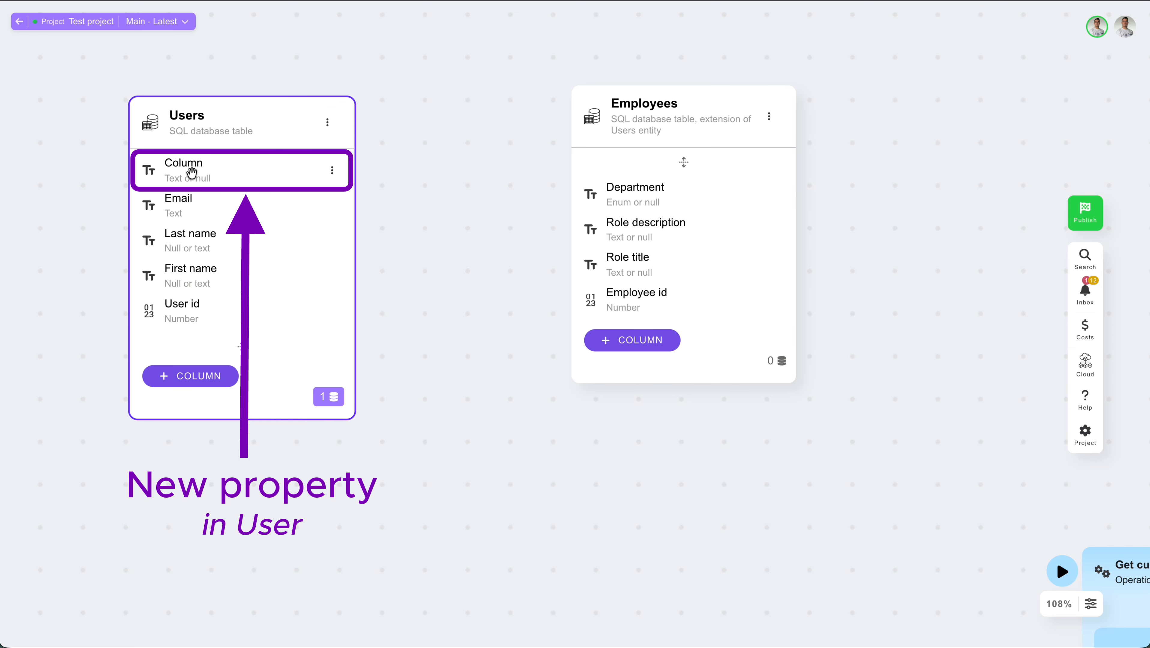
Show the Employees table's properties inherited from the extended Users entity, then survey the whole canvas
click(682, 164)
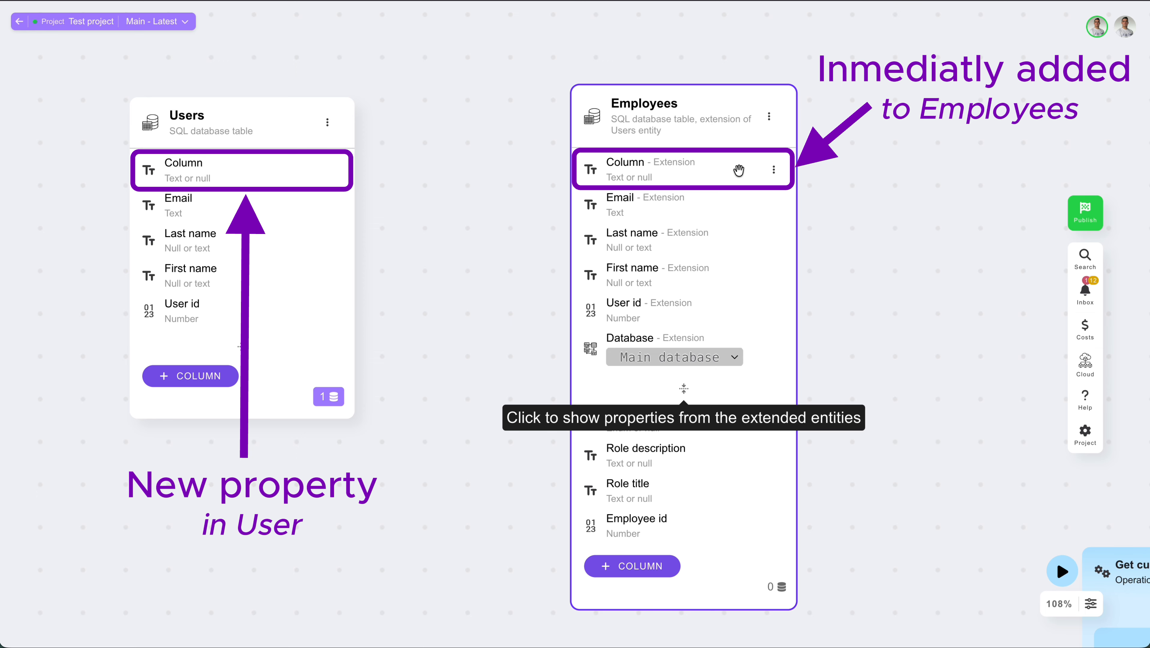
click(438, 167)
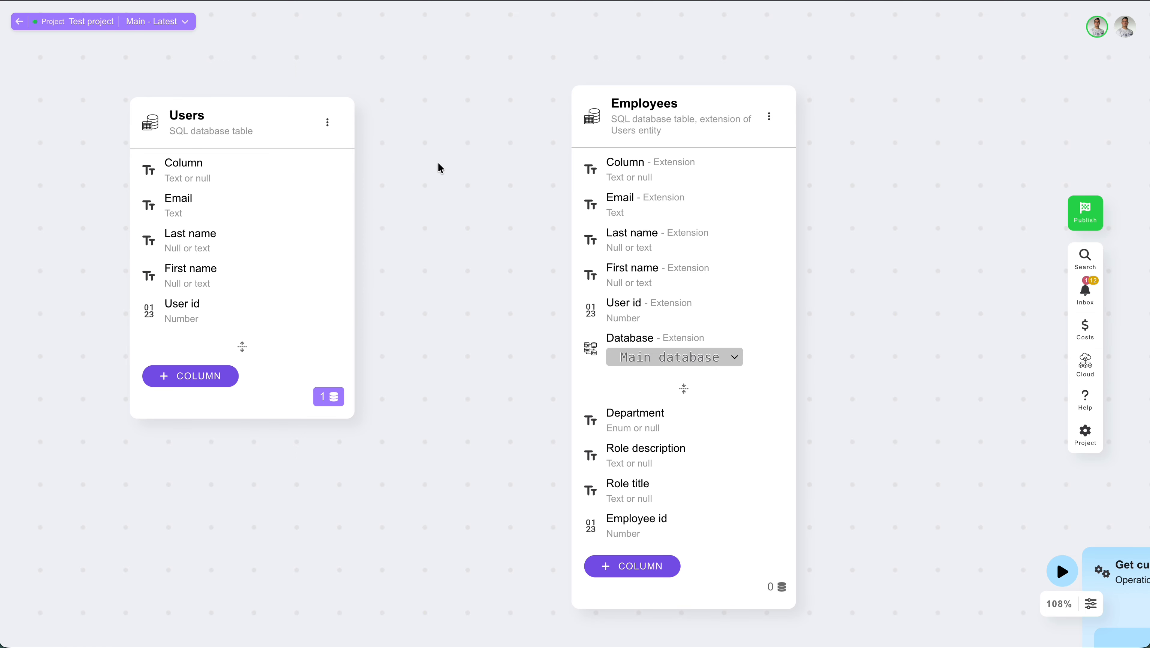
scroll(437, 167, down, 10)
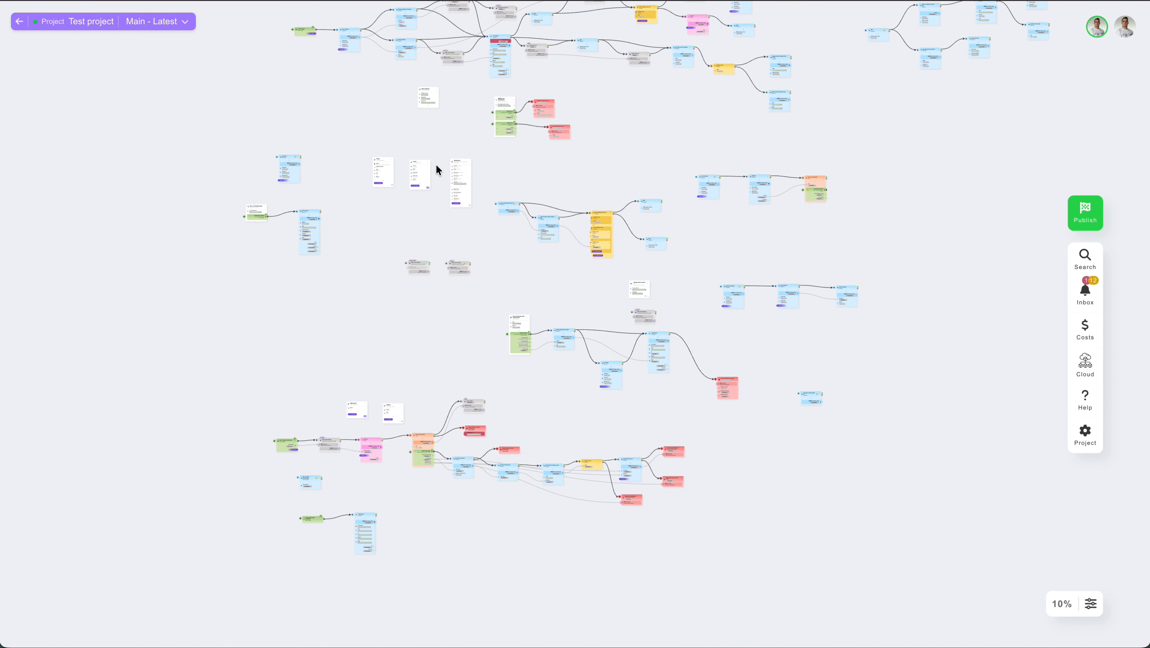
scroll(436, 166, up, 5)
scroll(436, 165, right, 4)
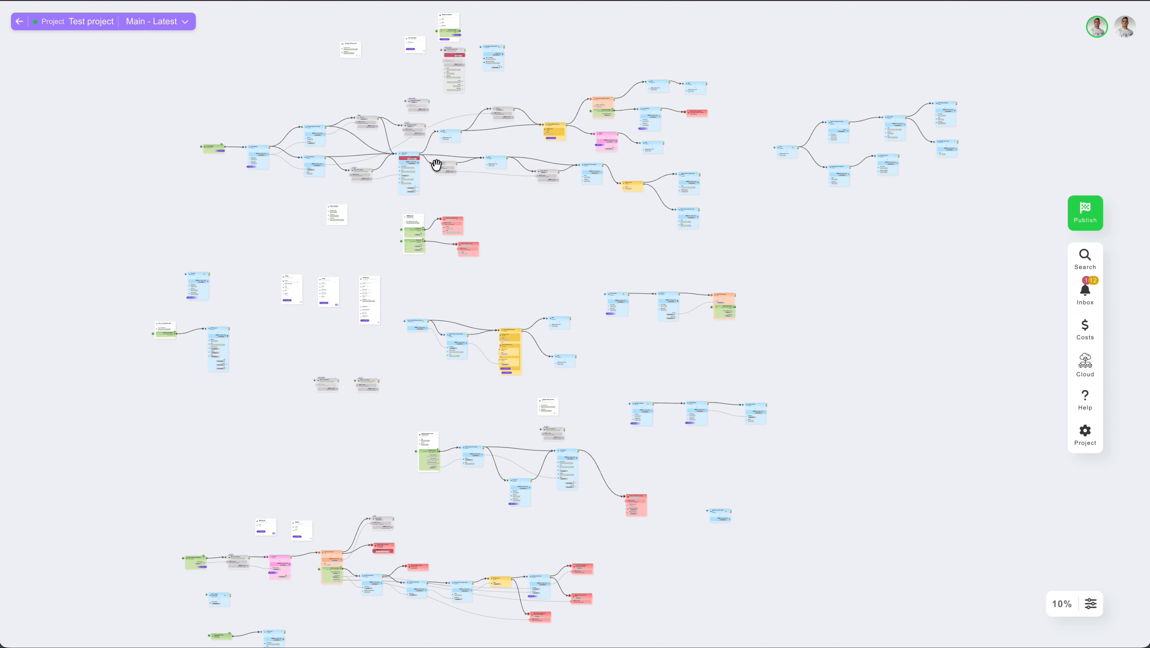
scroll(435, 165, up, 1)
scroll(435, 164, right, 1)
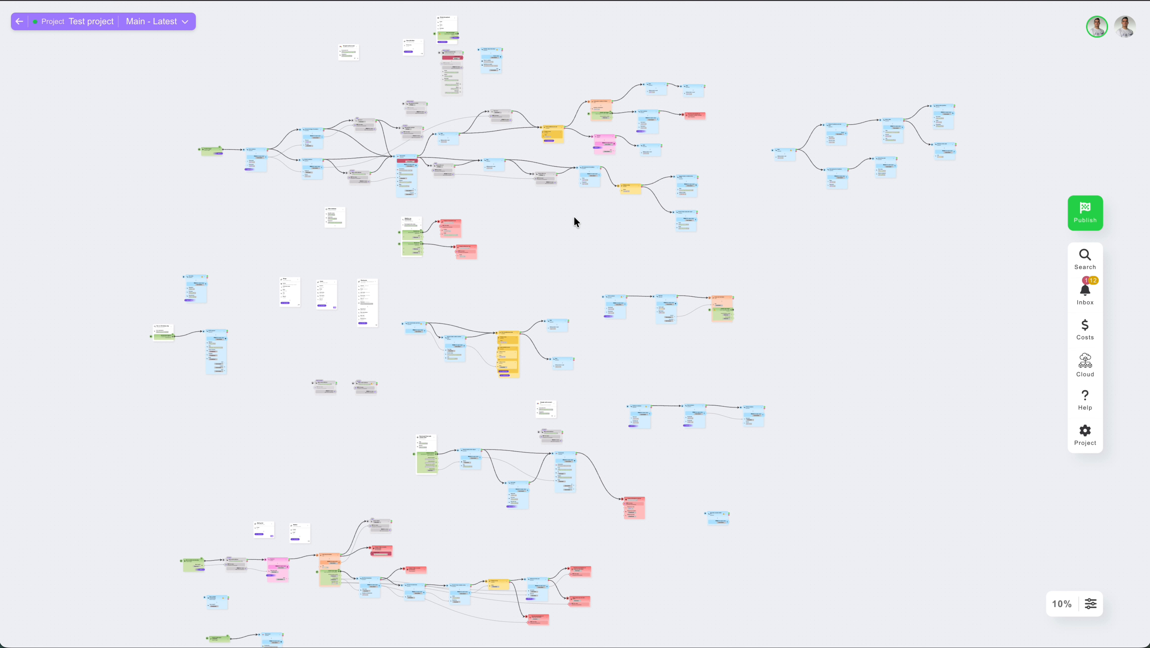